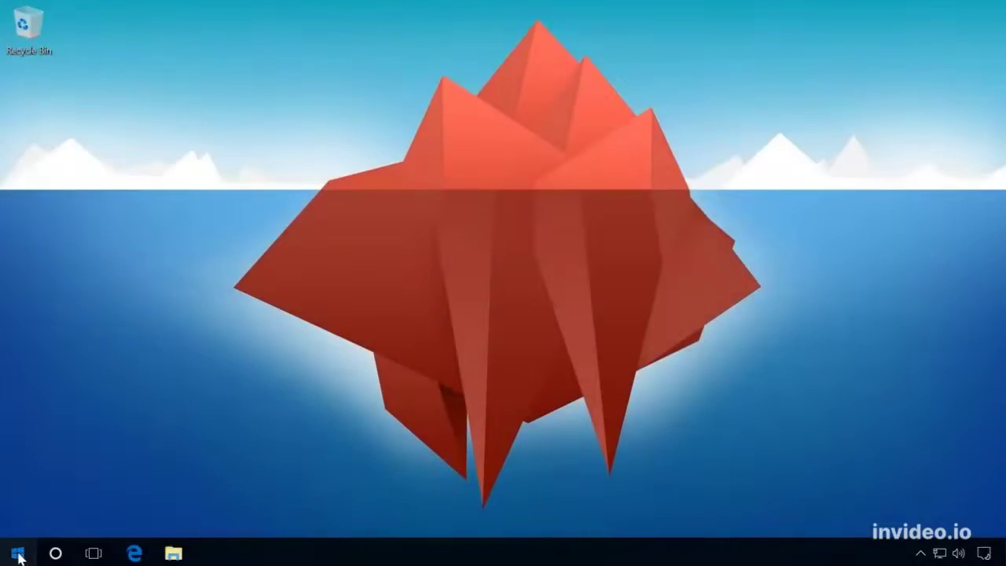
Step: Open the Backup page of the Update & security settings and add the USB (X:) drive for File History
{"action": "left_click", "coordinate": [17, 554]}
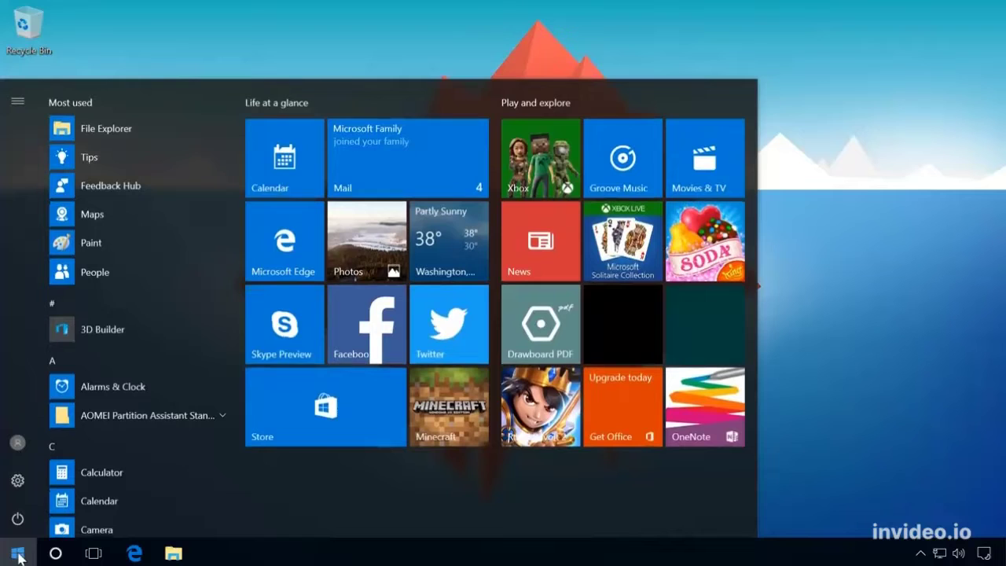
{"action": "left_click", "coordinate": [19, 480]}
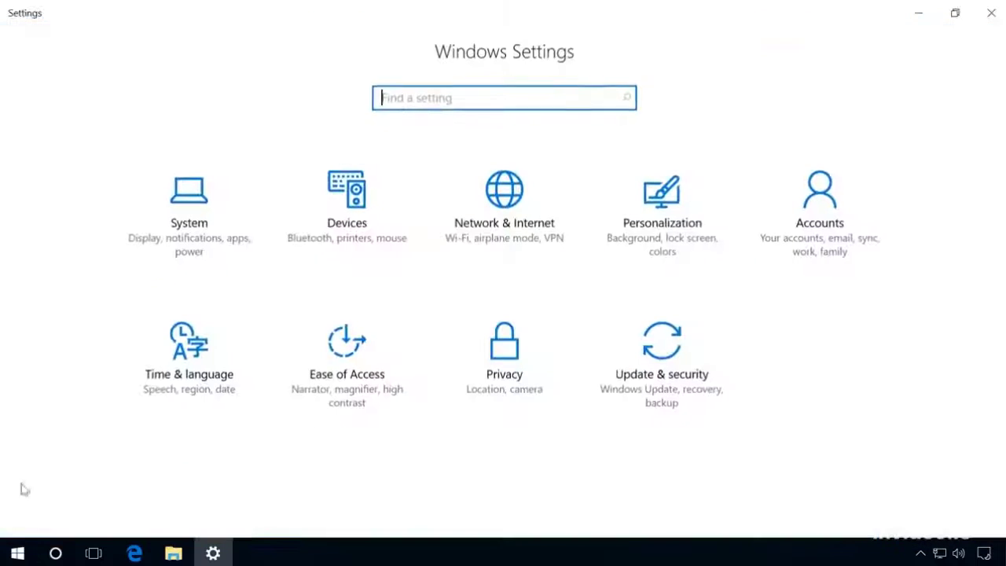
{"action": "left_click", "coordinate": [640, 380]}
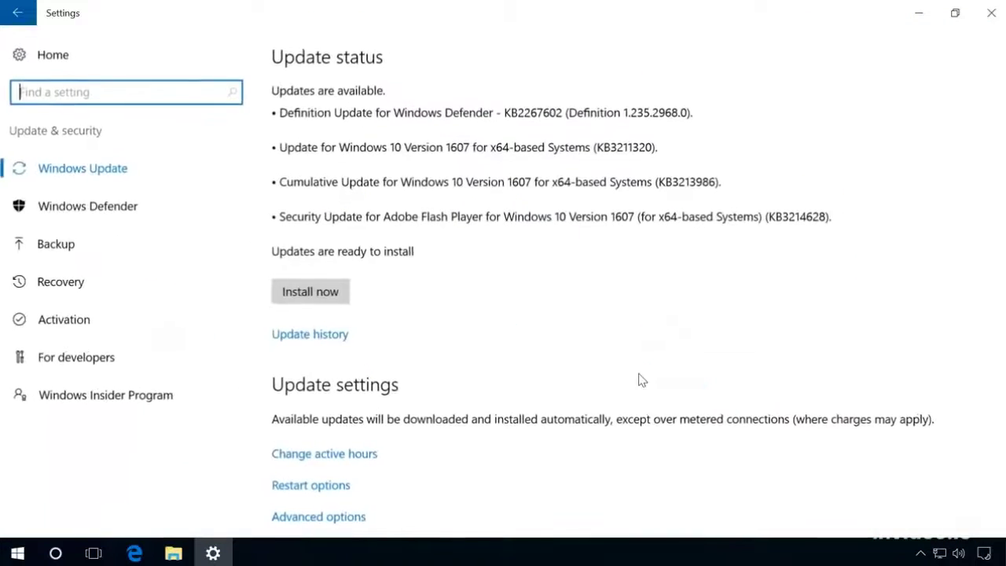
{"action": "left_click", "coordinate": [65, 250]}
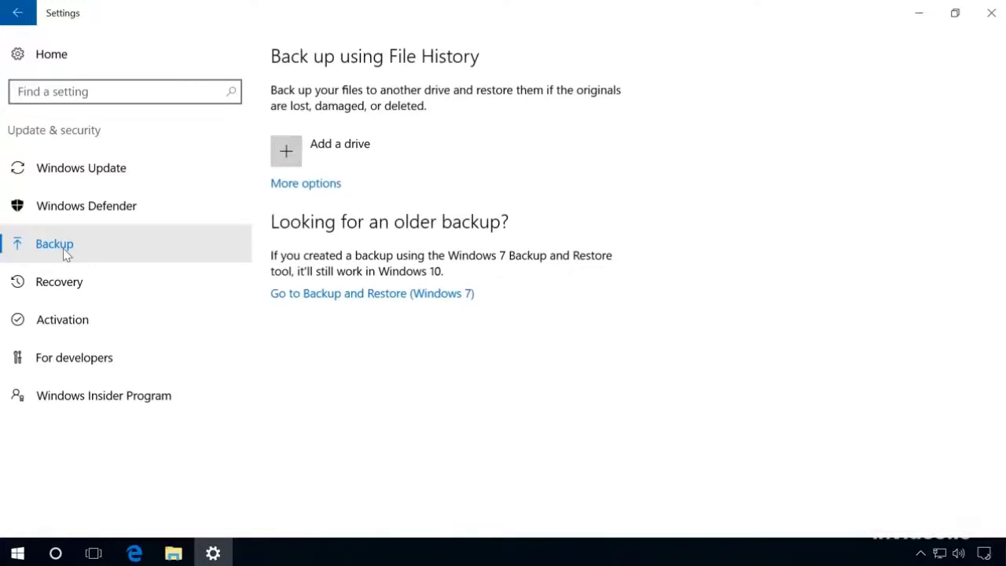
{"action": "left_click", "coordinate": [287, 153]}
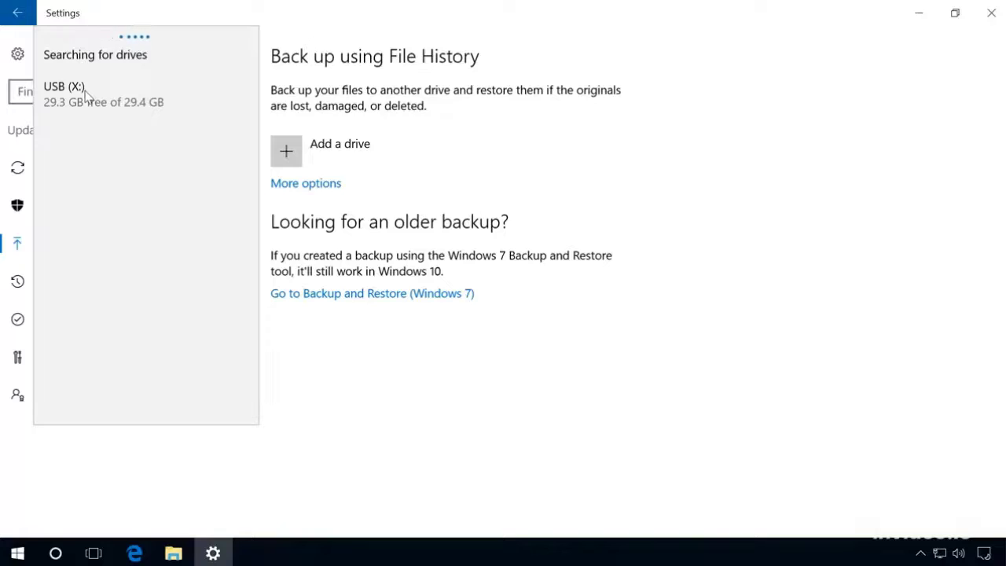
{"action": "left_click", "coordinate": [86, 93]}
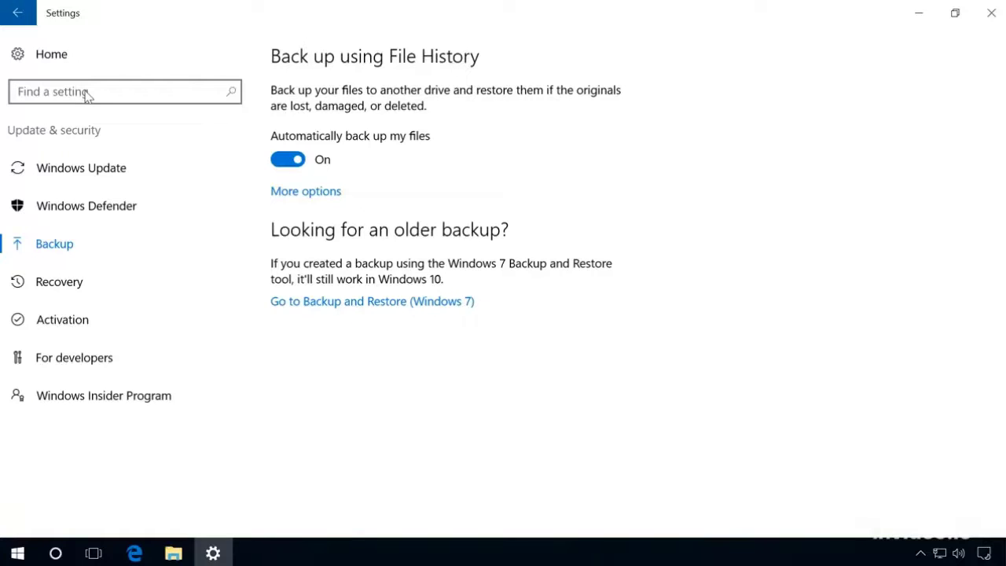
Step: In the File History backup options, set files to back up every 3 hours and backups to be kept for 1 year
{"action": "left_click", "coordinate": [306, 192]}
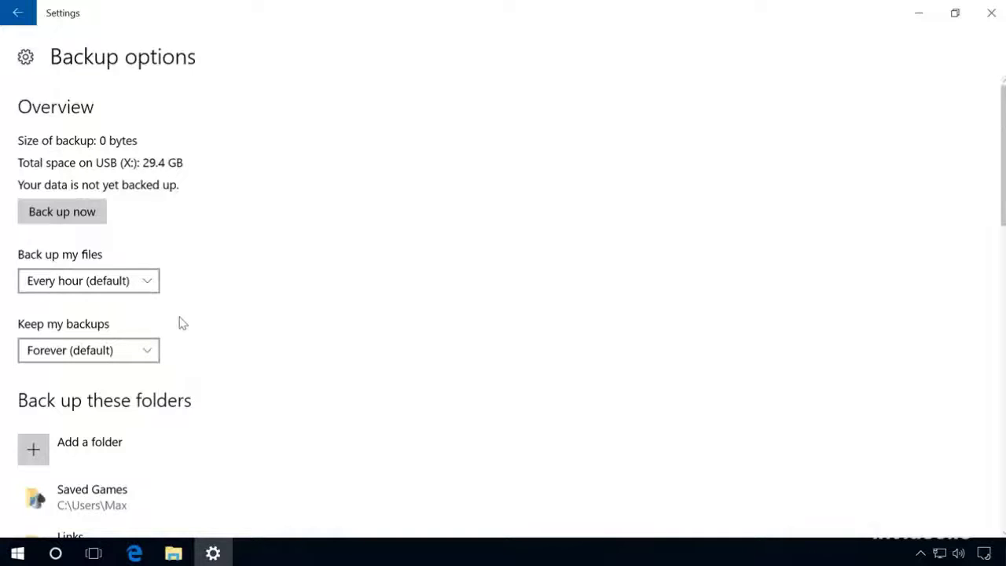
{"action": "left_click", "coordinate": [134, 282]}
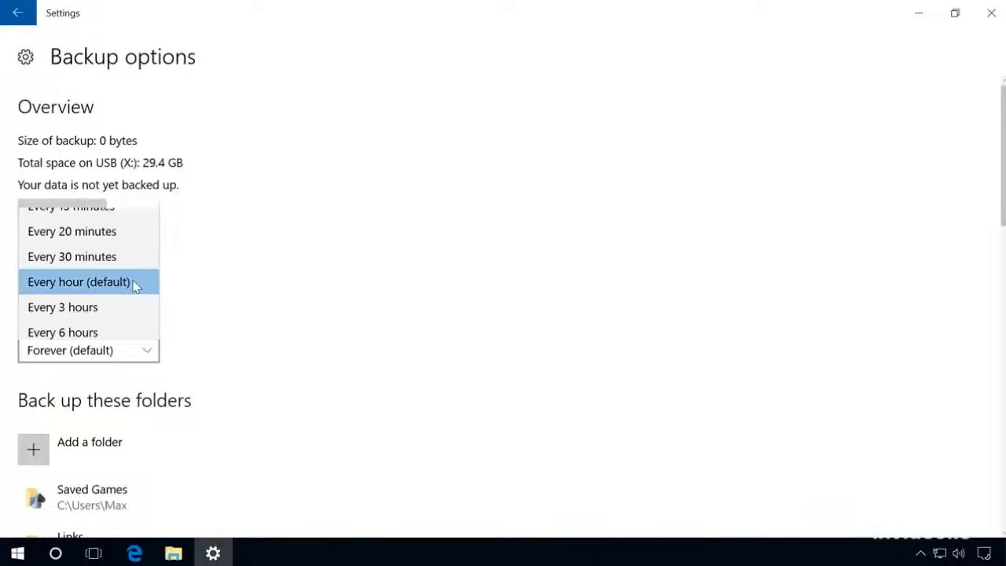
{"action": "left_click", "coordinate": [119, 308]}
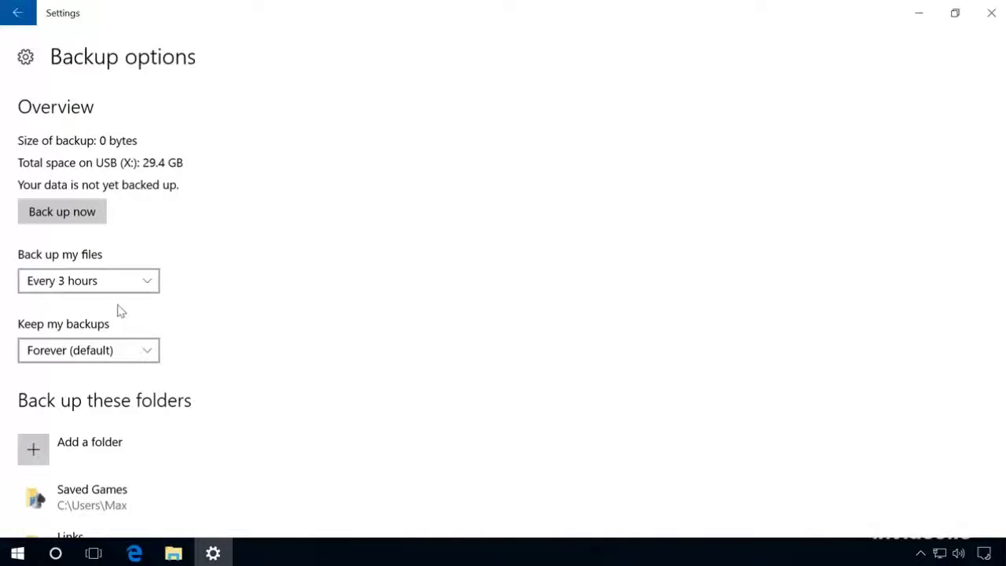
{"action": "left_click", "coordinate": [110, 351]}
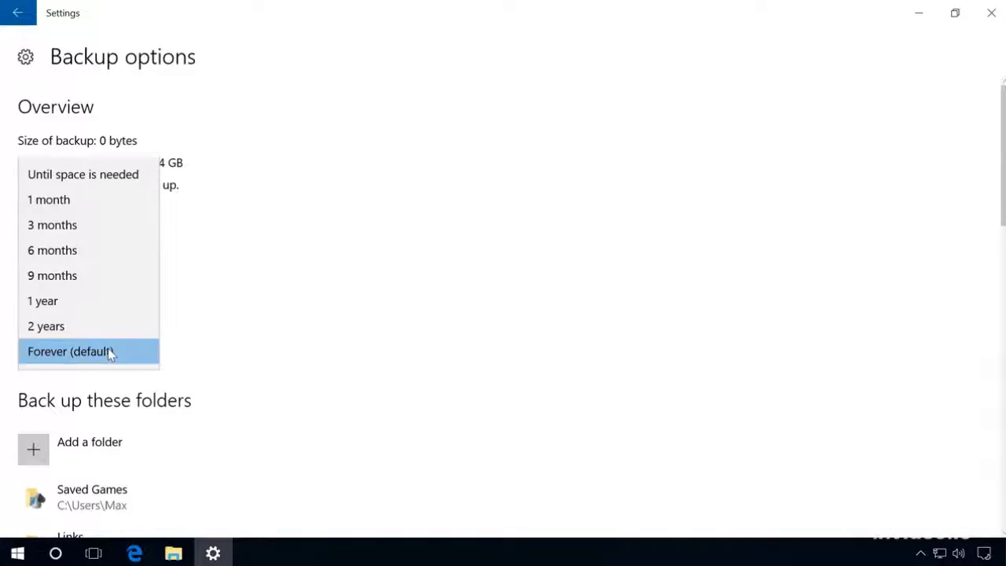
{"action": "left_click", "coordinate": [99, 302]}
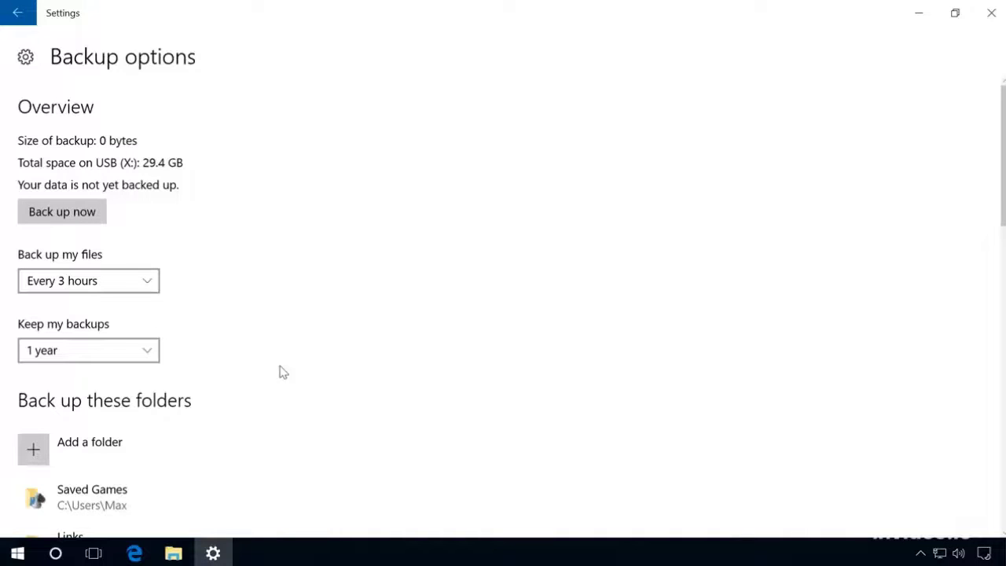
Step: Examine the personal folders in the user's profile under C:\Users in File Explorer, and close the window
{"action": "left_click", "coordinate": [173, 554]}
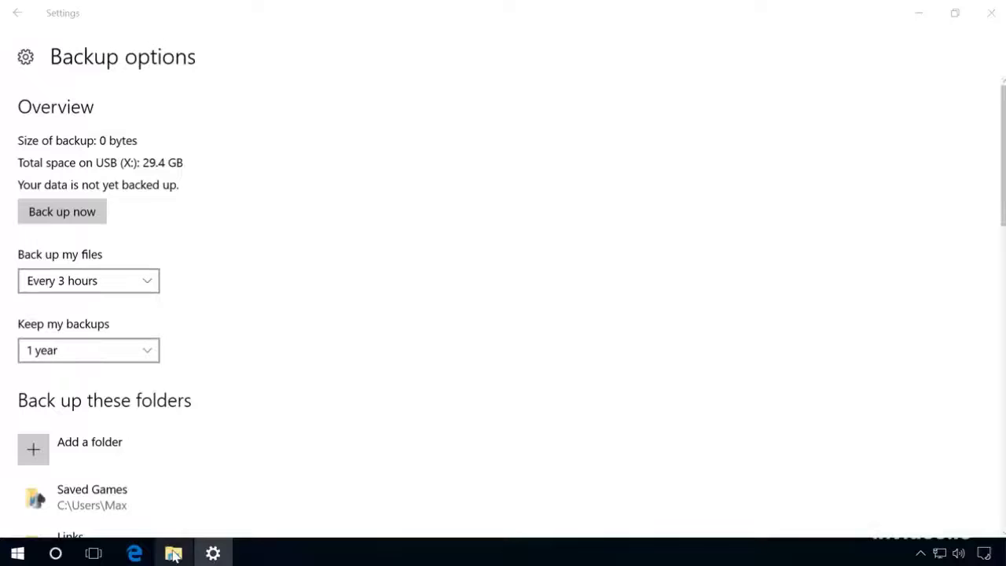
{"action": "double_click", "coordinate": [430, 317]}
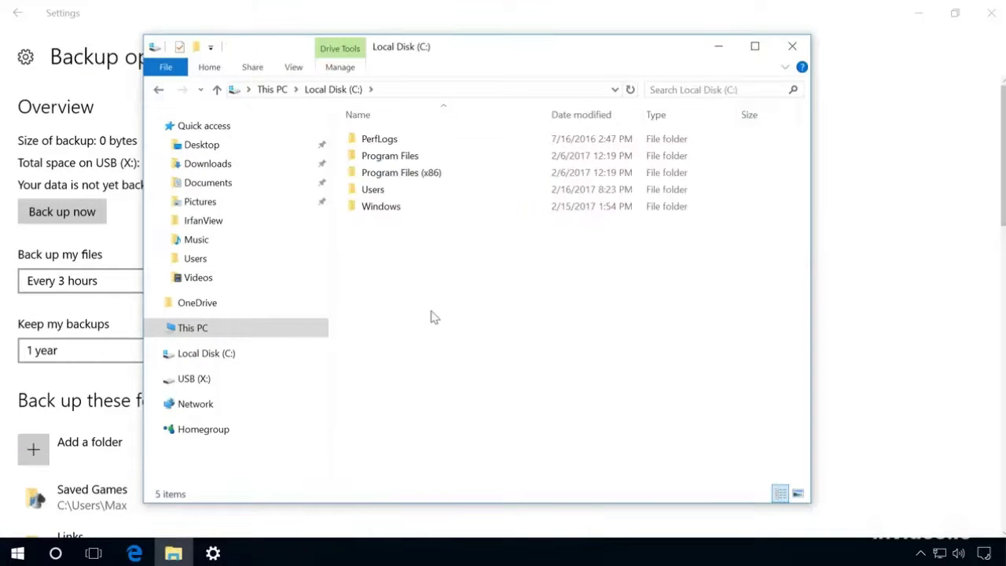
{"action": "double_click", "coordinate": [382, 191]}
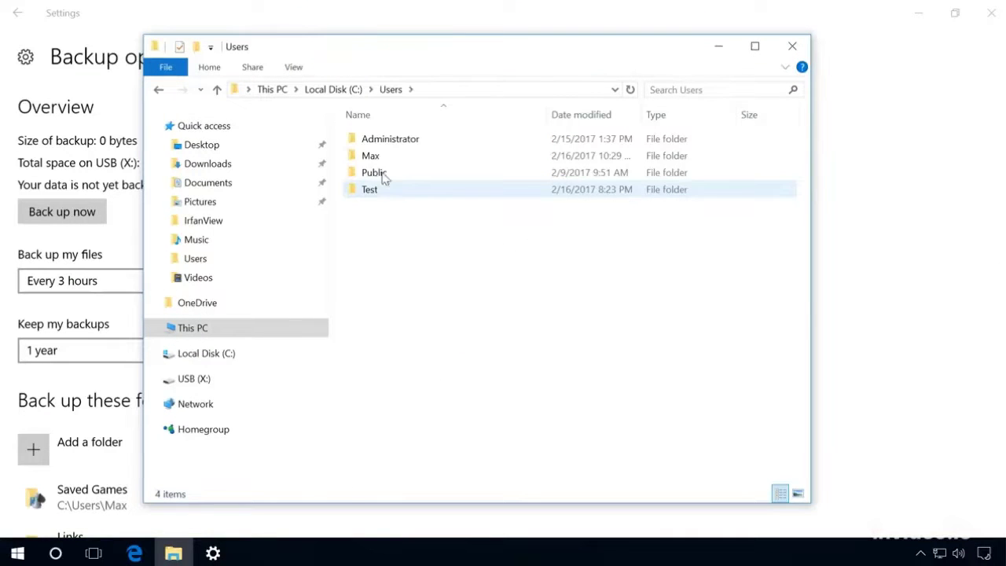
{"action": "double_click", "coordinate": [378, 157]}
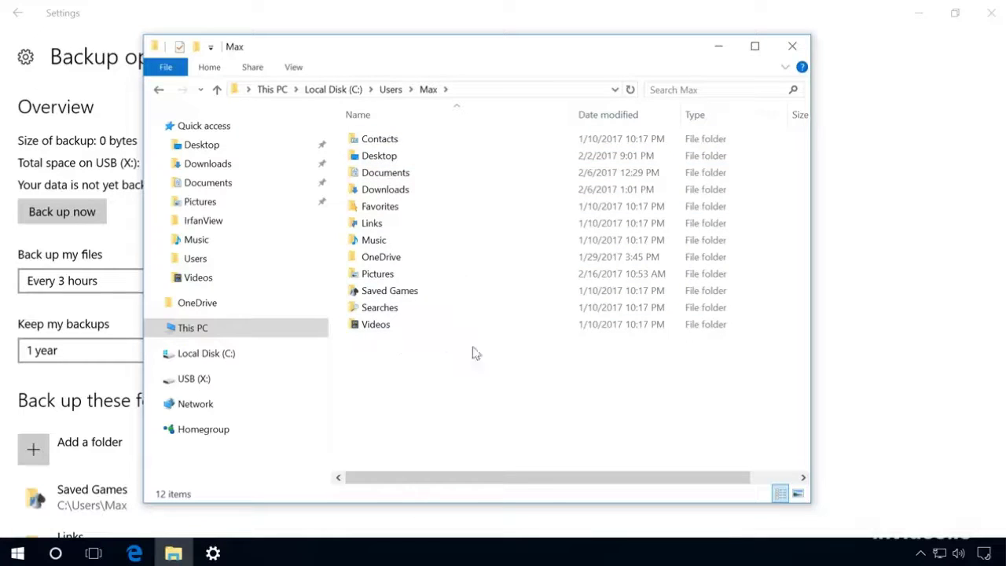
{"action": "left_click", "coordinate": [792, 49]}
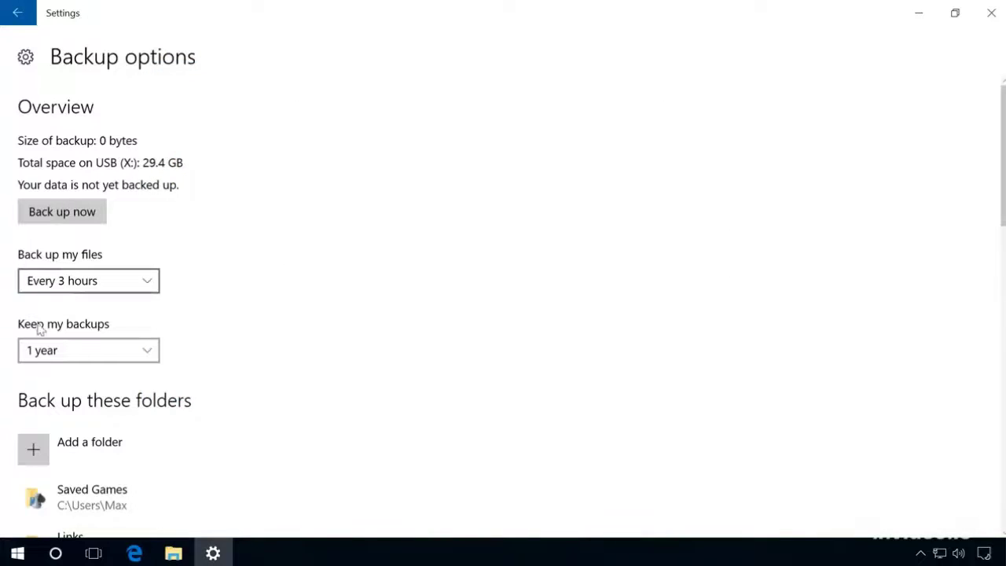
Step: Add the Test folder from C:\Users to the folders that are backed up
{"action": "left_click", "coordinate": [88, 461]}
{"action": "double_click", "coordinate": [266, 244]}
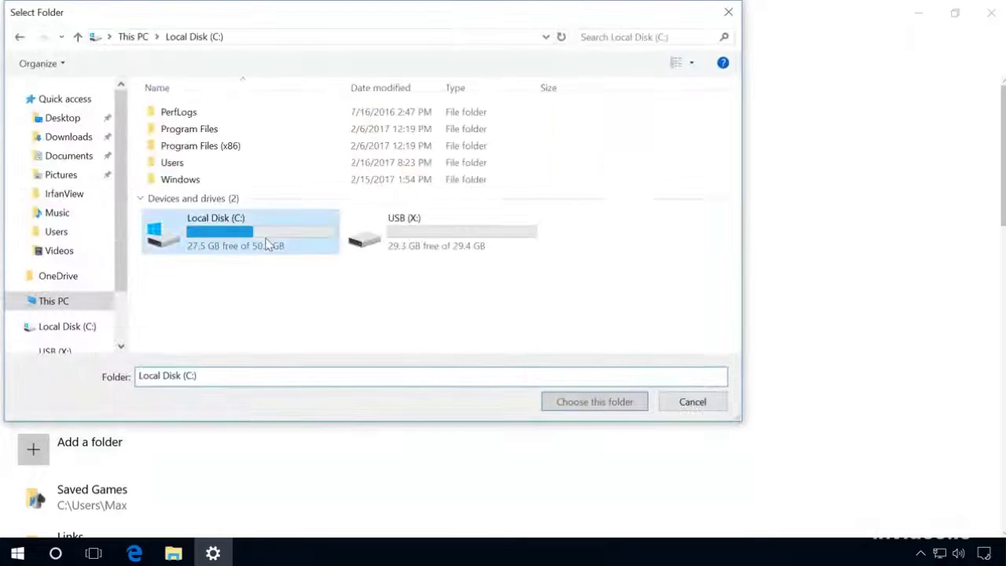
{"action": "double_click", "coordinate": [186, 164]}
{"action": "left_click", "coordinate": [187, 165]}
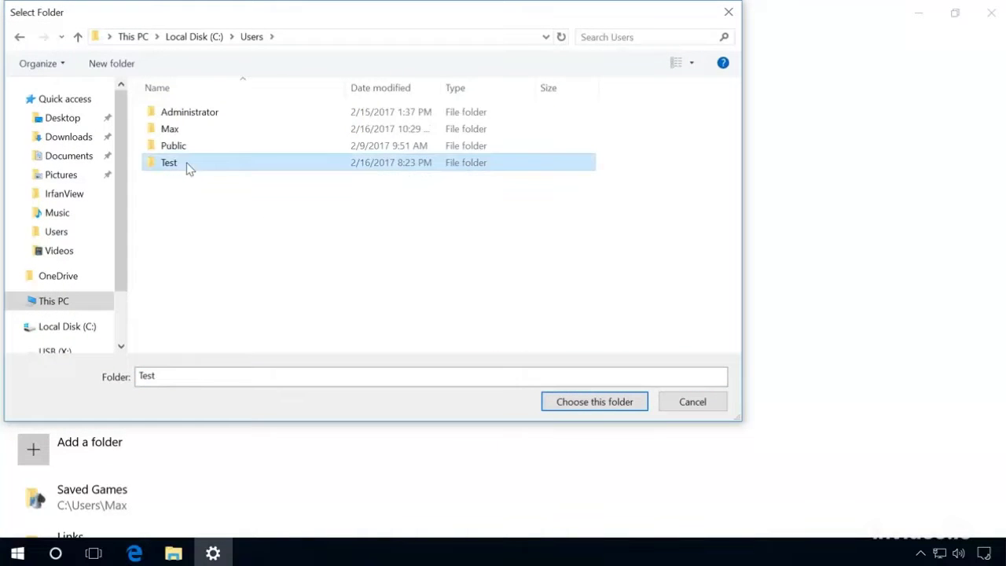
{"action": "left_click", "coordinate": [578, 408]}
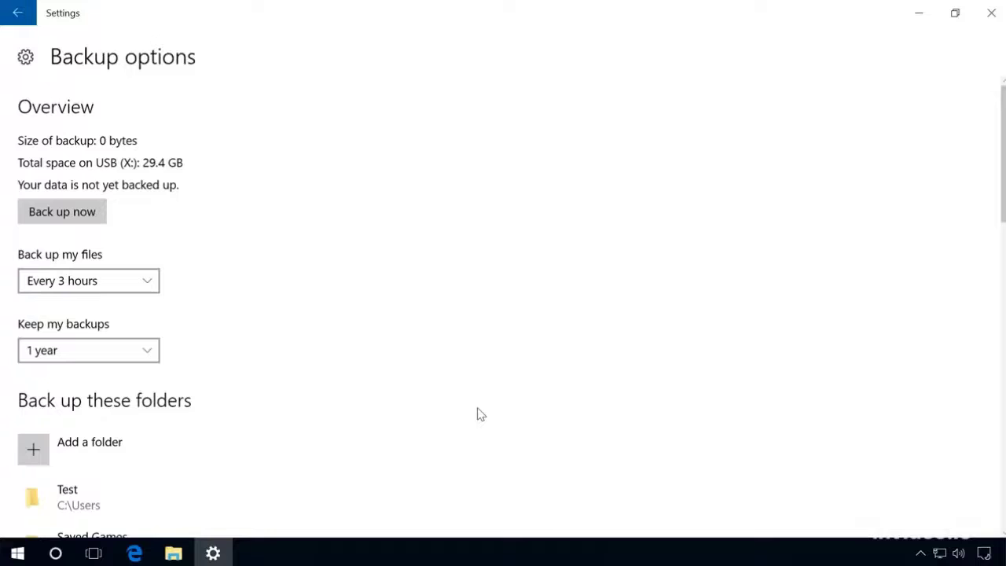
Step: Exclude the user's Music folder from the File History backup
{"action": "scroll", "coordinate": [481, 414], "scroll_direction": "down", "scroll_amount": 6}
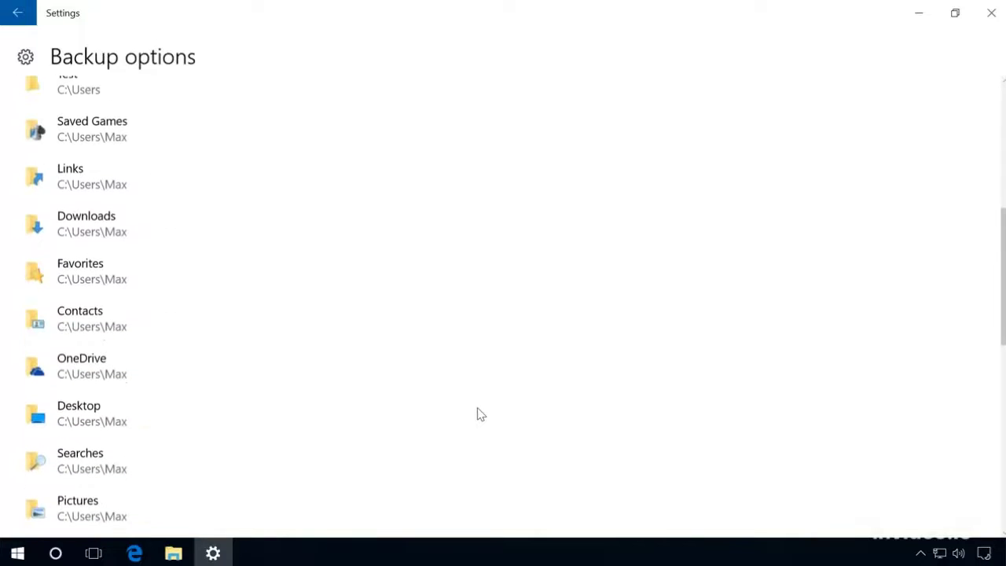
{"action": "scroll", "coordinate": [481, 414], "scroll_direction": "down", "scroll_amount": 7}
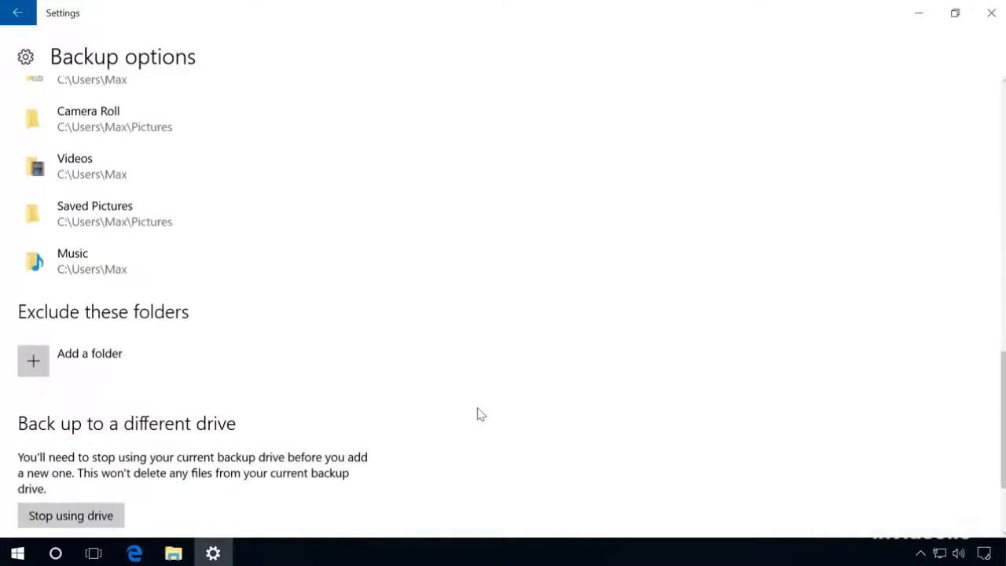
{"action": "scroll", "coordinate": [481, 414], "scroll_direction": "down", "scroll_amount": 2}
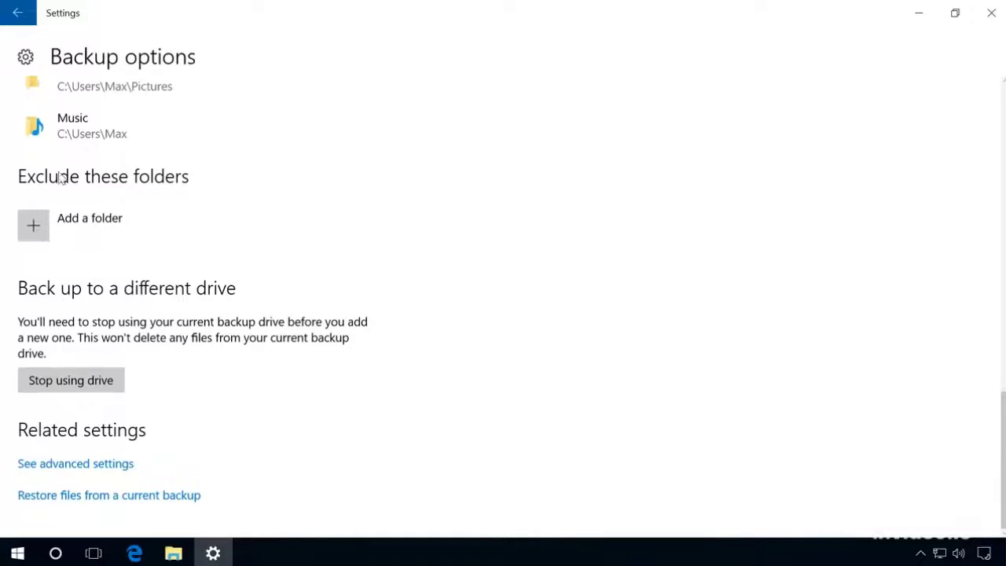
{"action": "left_click", "coordinate": [36, 226]}
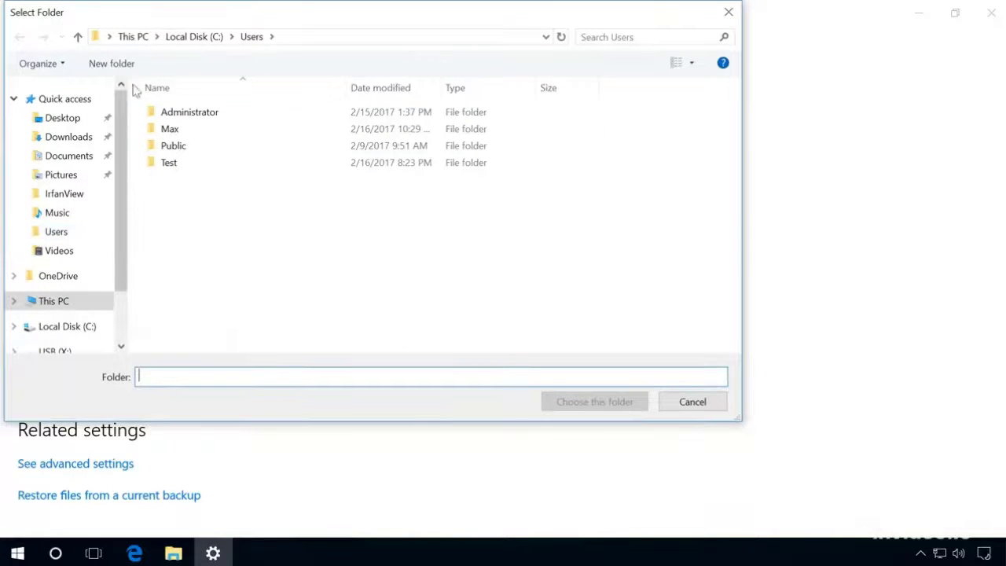
{"action": "left_click", "coordinate": [79, 36]}
{"action": "left_click", "coordinate": [78, 36]}
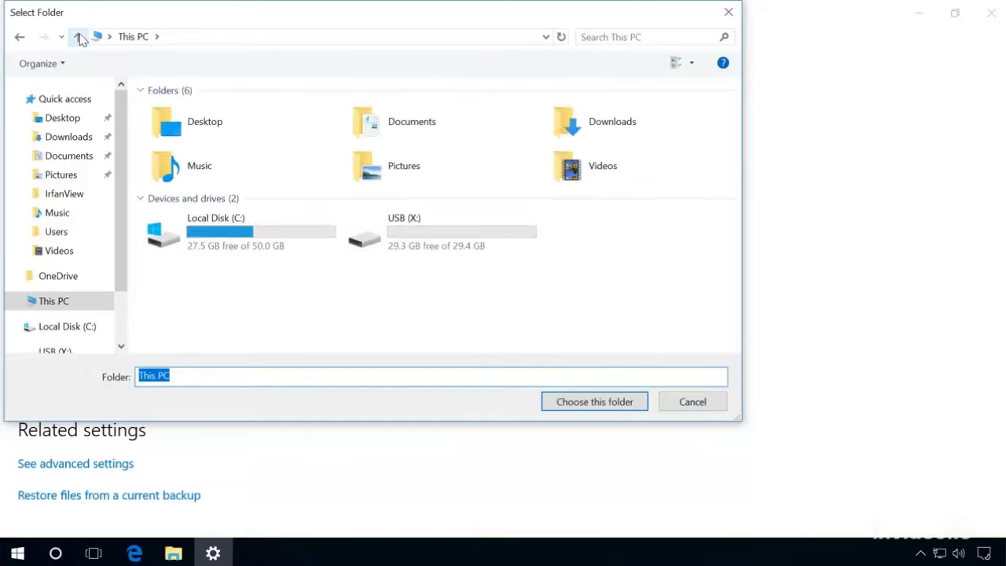
{"action": "left_click", "coordinate": [178, 169]}
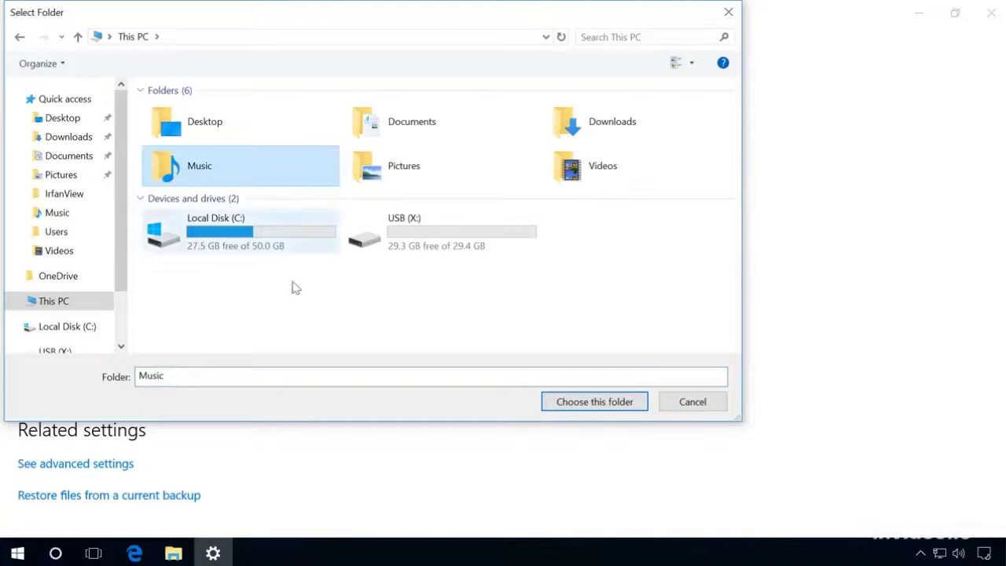
{"action": "left_click", "coordinate": [577, 404]}
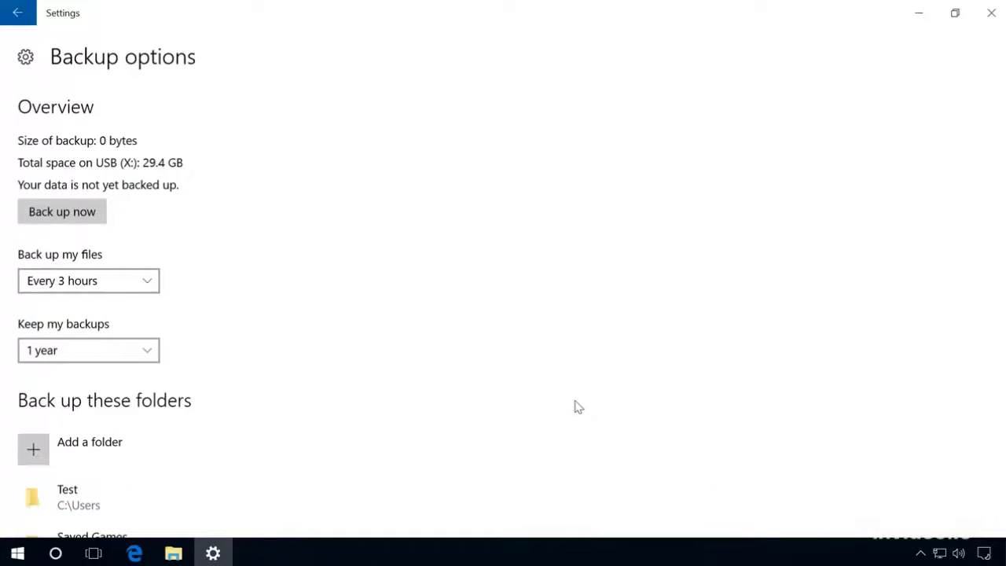
Step: Stop using the current backup drive and return to the main Backup page
{"action": "scroll", "coordinate": [575, 415], "scroll_direction": "down", "scroll_amount": 10}
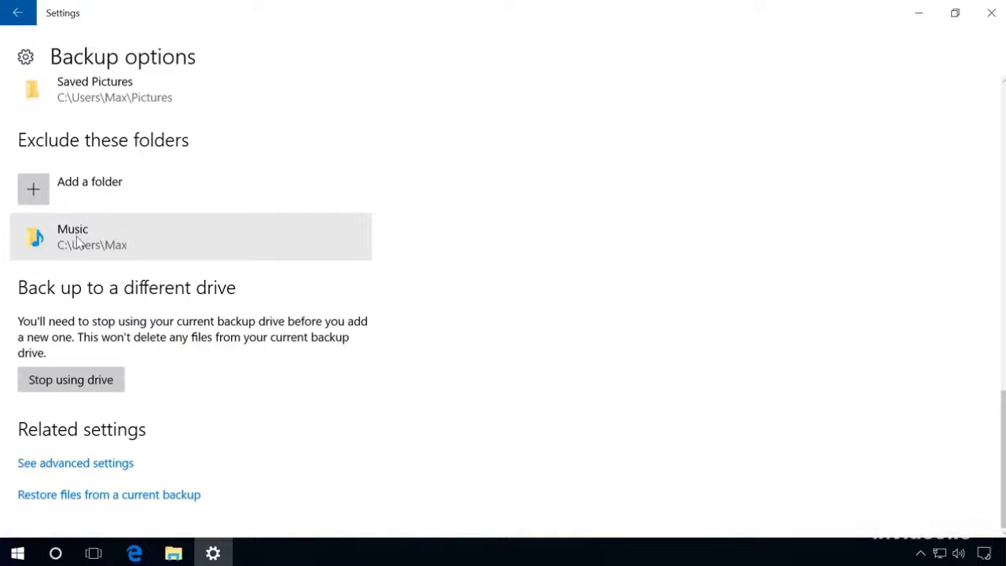
{"action": "left_click", "coordinate": [44, 380]}
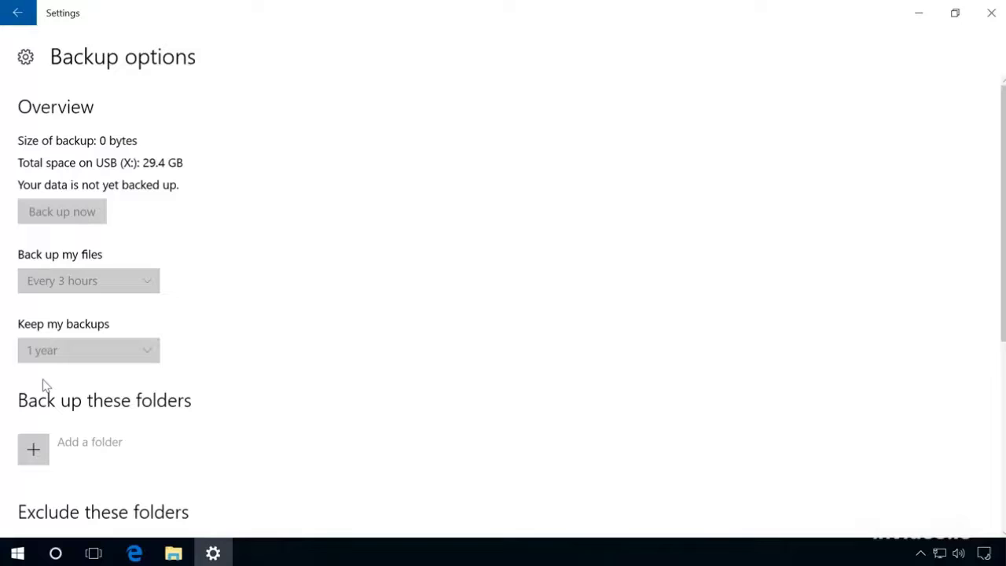
{"action": "left_click", "coordinate": [19, 14]}
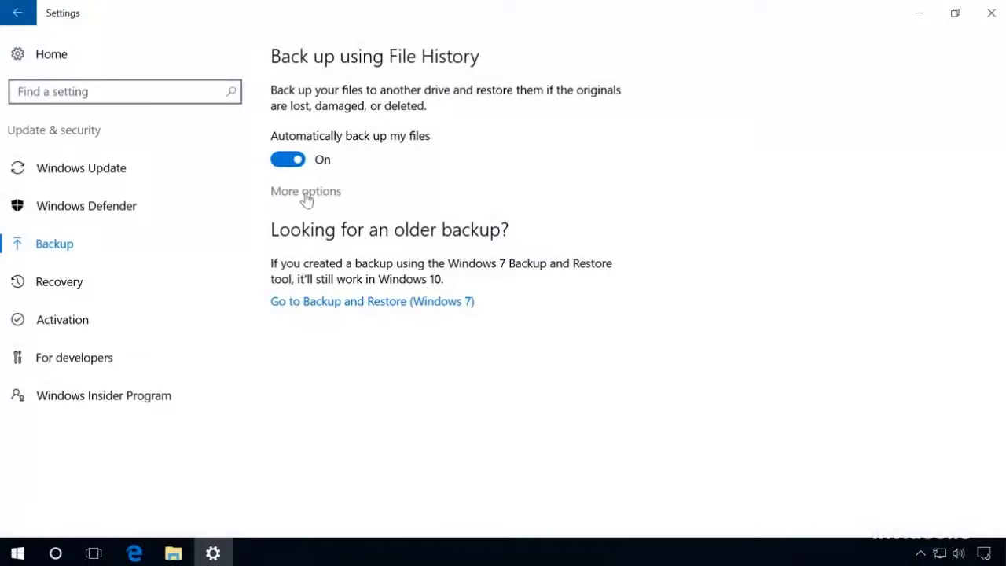
Step: From the backup options, open the advanced settings of File History in Control Panel
{"action": "left_click", "coordinate": [305, 194]}
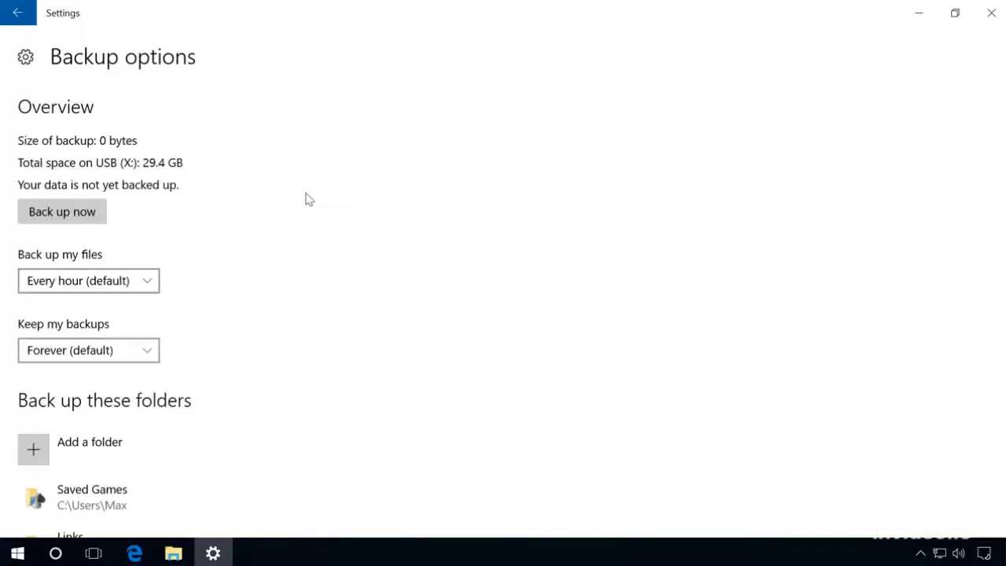
{"action": "scroll", "coordinate": [309, 205], "scroll_direction": "down", "scroll_amount": 10}
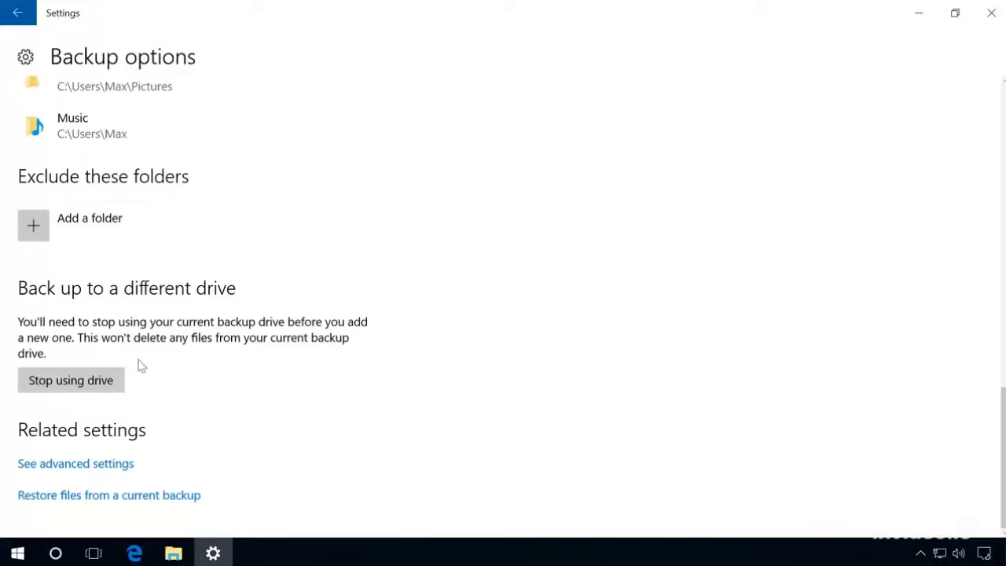
{"action": "left_click", "coordinate": [92, 468]}
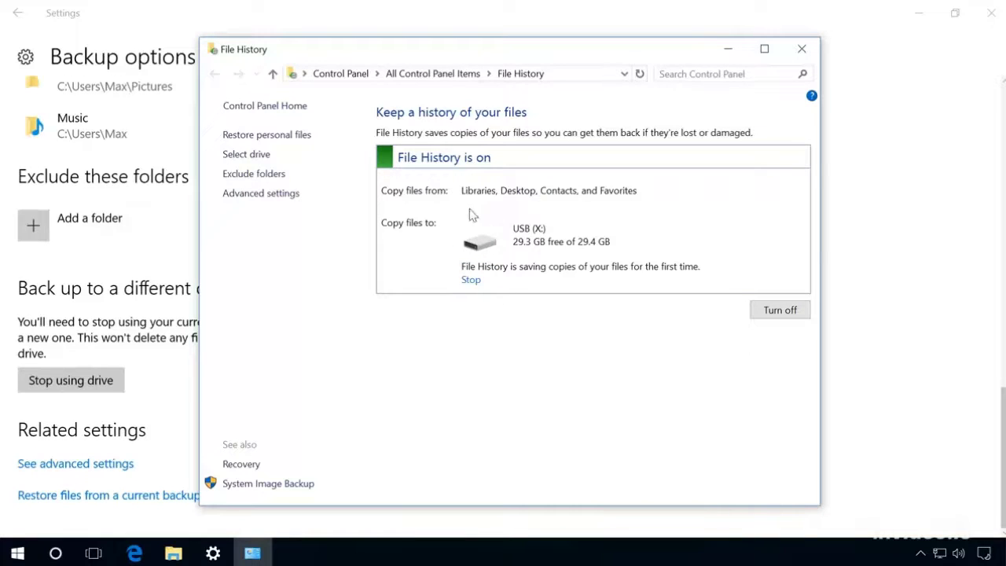
{"action": "left_click", "coordinate": [272, 195]}
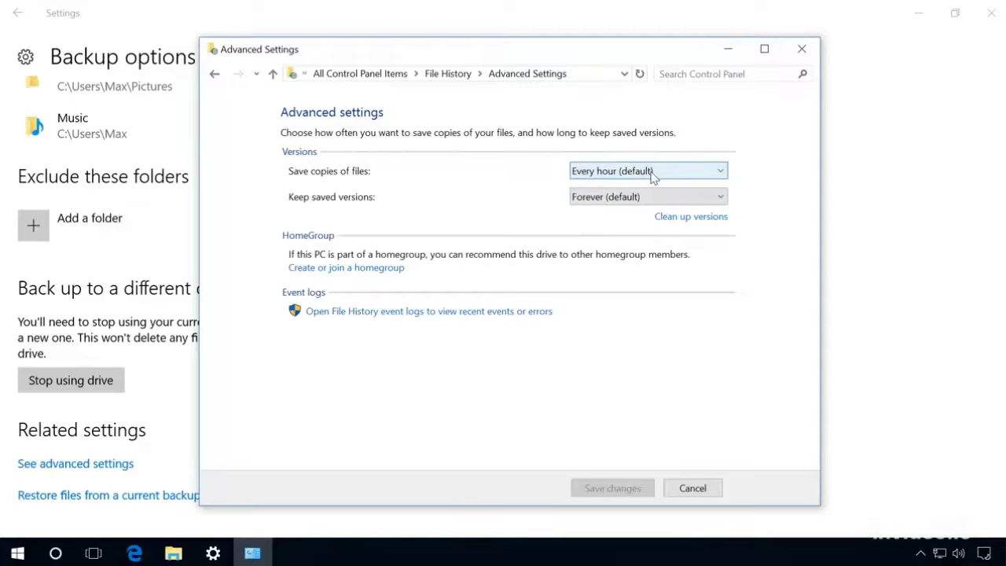
Step: Review the age choices for deleting older versions in File History Cleanup, and close the dialog without cleaning up
{"action": "left_click", "coordinate": [665, 217]}
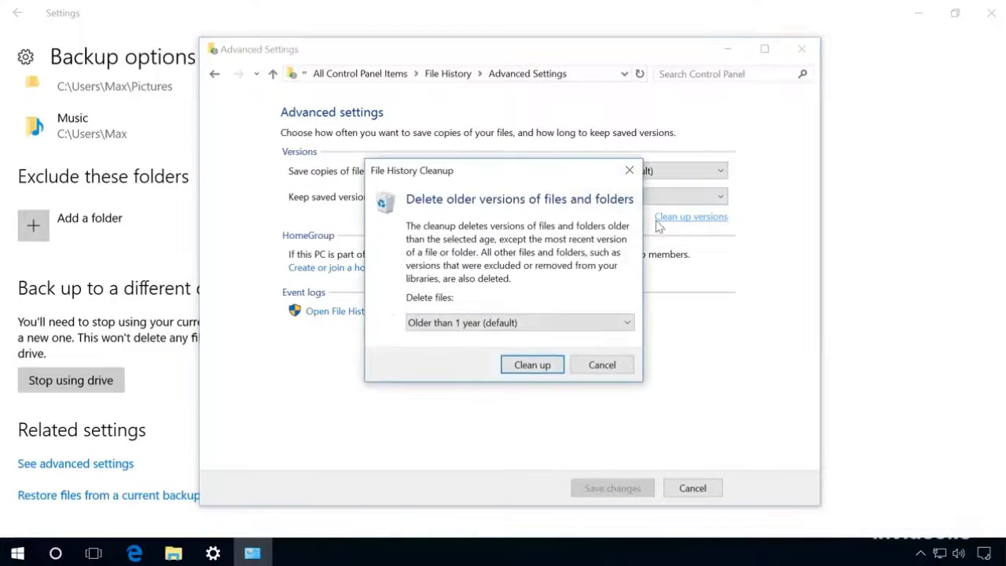
{"action": "left_click", "coordinate": [491, 322]}
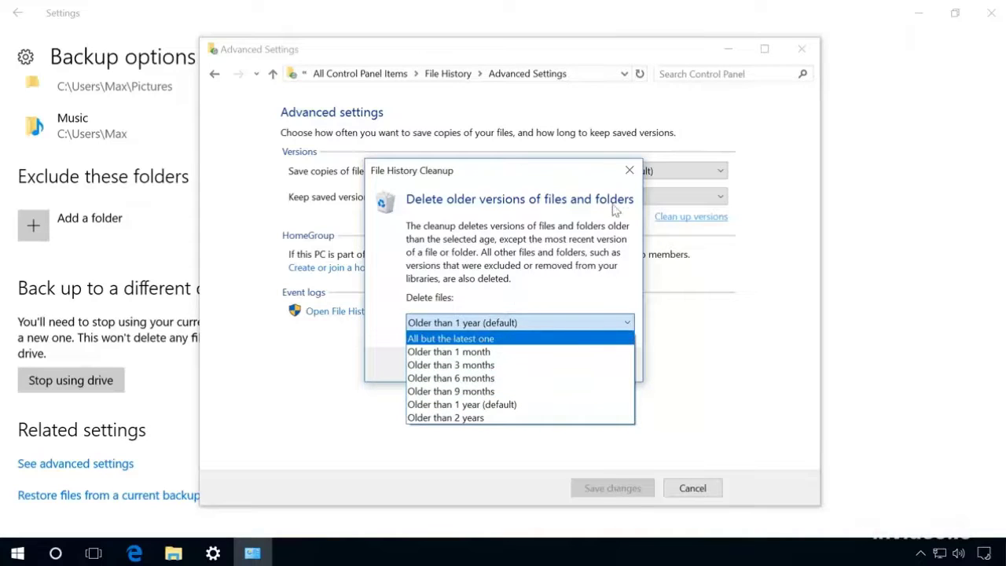
{"action": "left_click", "coordinate": [629, 173]}
{"action": "left_click", "coordinate": [629, 173]}
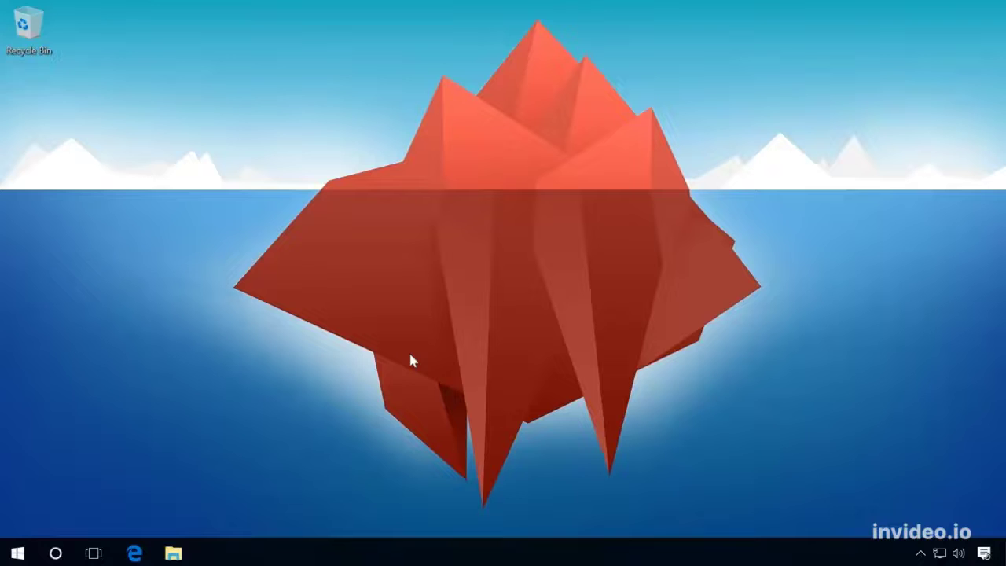
Step: In File Explorer, check the contents of the Test folder in C:\Users and return to the Users folder
{"action": "left_click", "coordinate": [173, 554]}
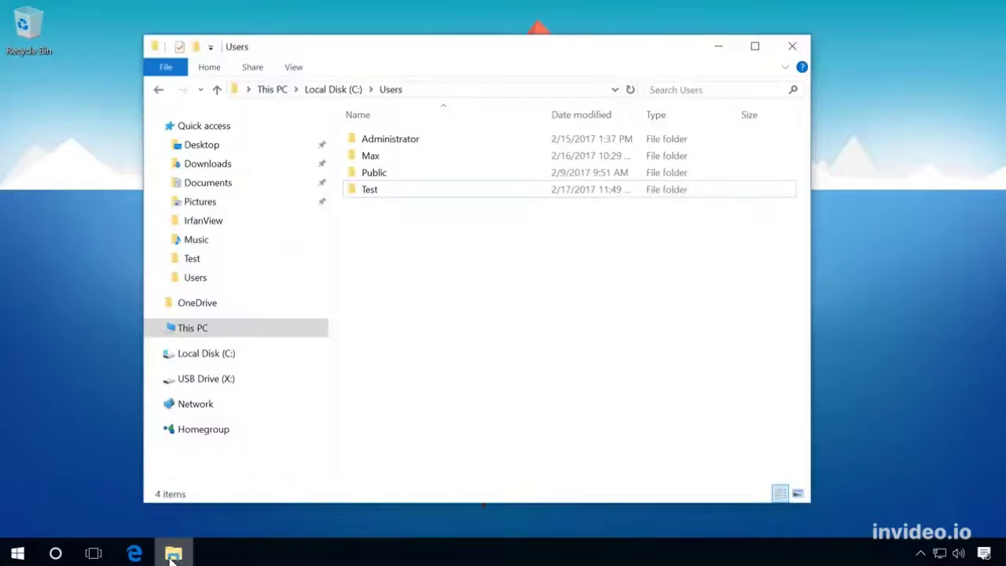
{"action": "double_click", "coordinate": [373, 194]}
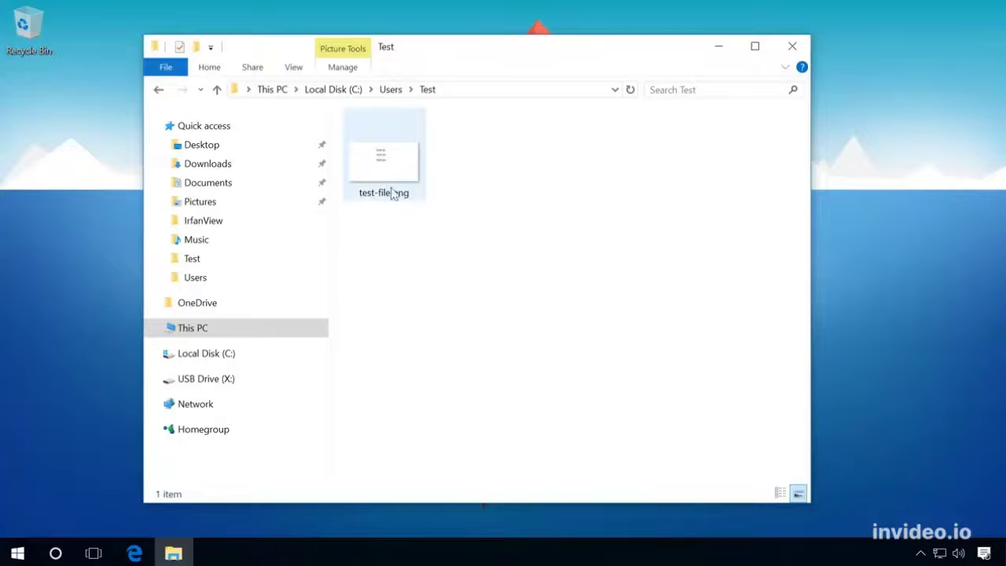
{"action": "left_click", "coordinate": [391, 89]}
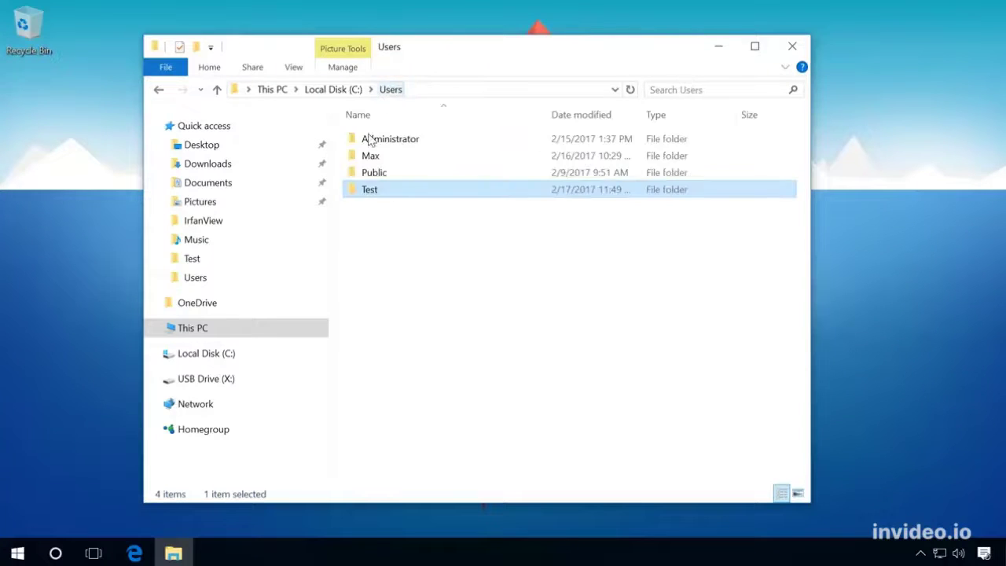
Step: Permanently delete the Test folder from C:\Users, granting administrator permission
{"action": "mouse_move", "coordinate": [378, 197]}
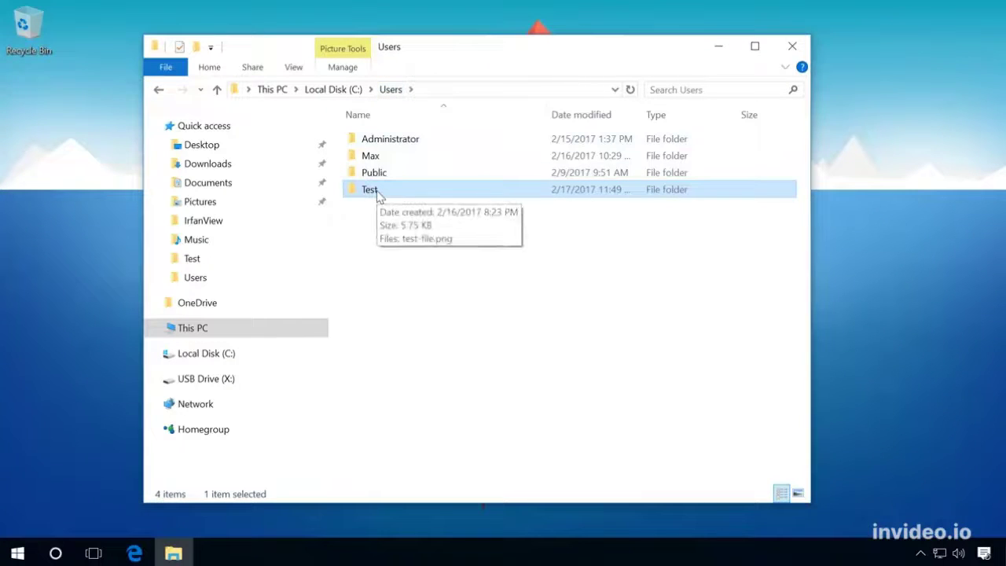
{"action": "key", "text": "shift+Delete"}
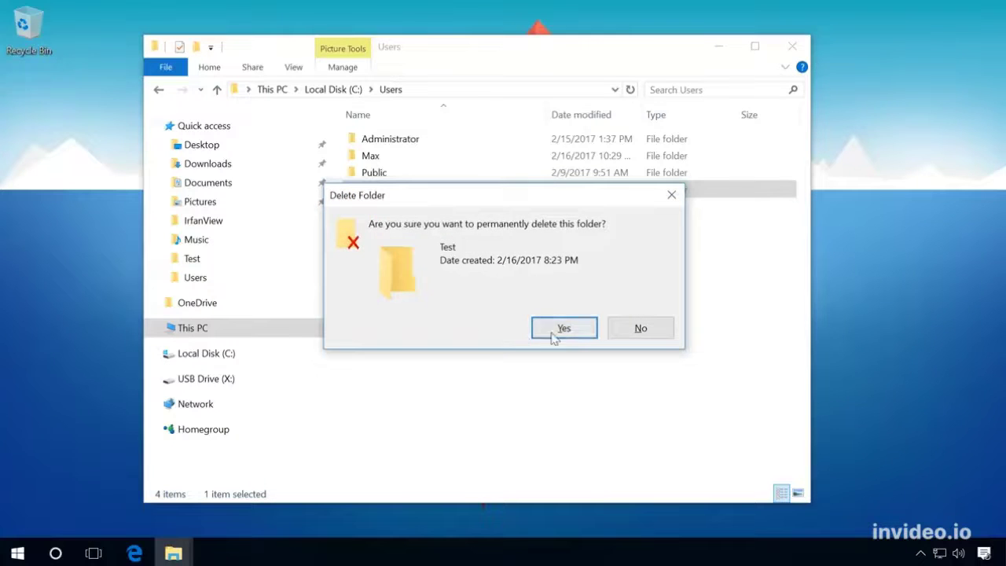
{"action": "left_click", "coordinate": [561, 330]}
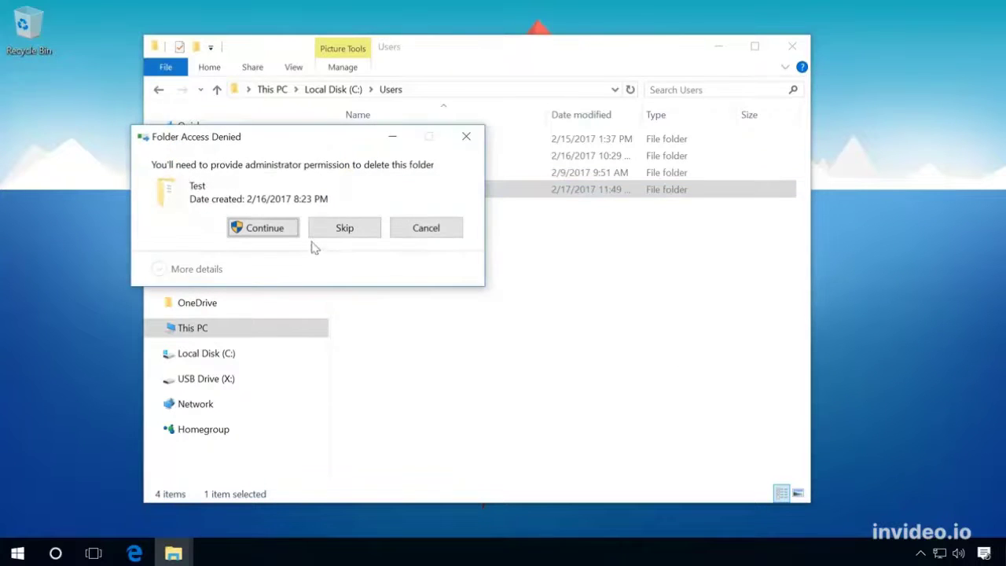
{"action": "left_click", "coordinate": [279, 231]}
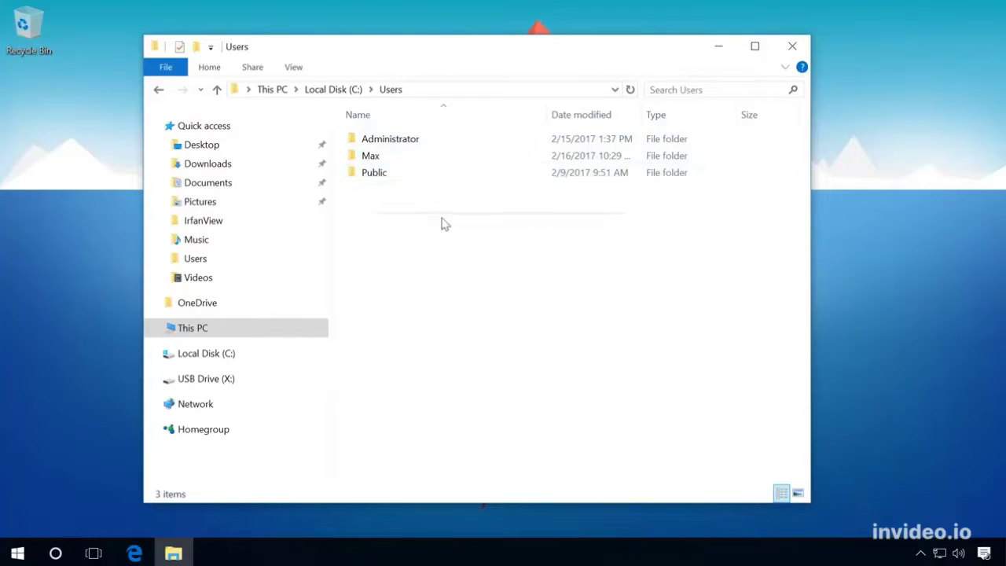
Step: From the Backup options in Windows Settings, open the restoring of files from a current backup
{"action": "left_click", "coordinate": [15, 553]}
{"action": "left_click", "coordinate": [18, 480]}
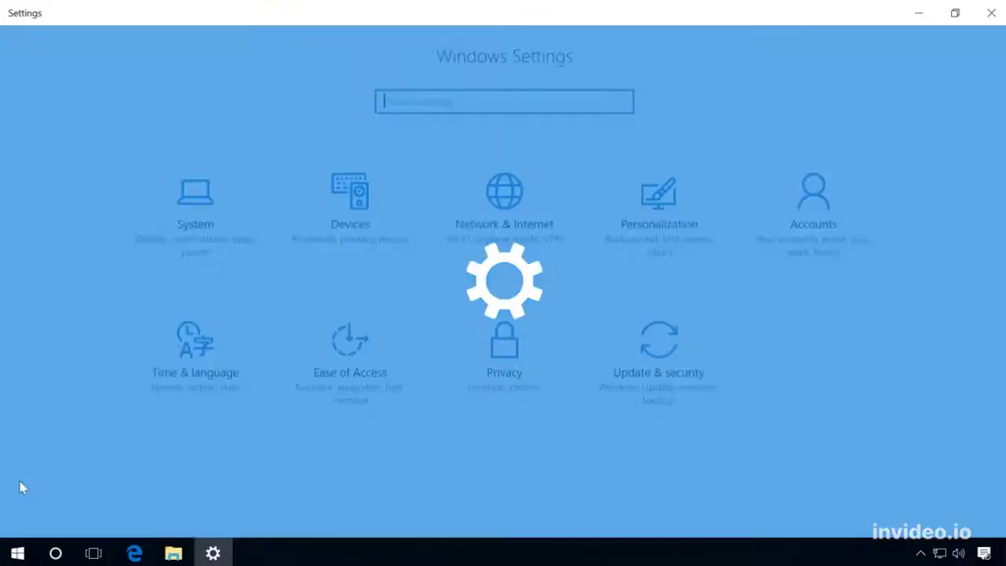
{"action": "left_click", "coordinate": [665, 375]}
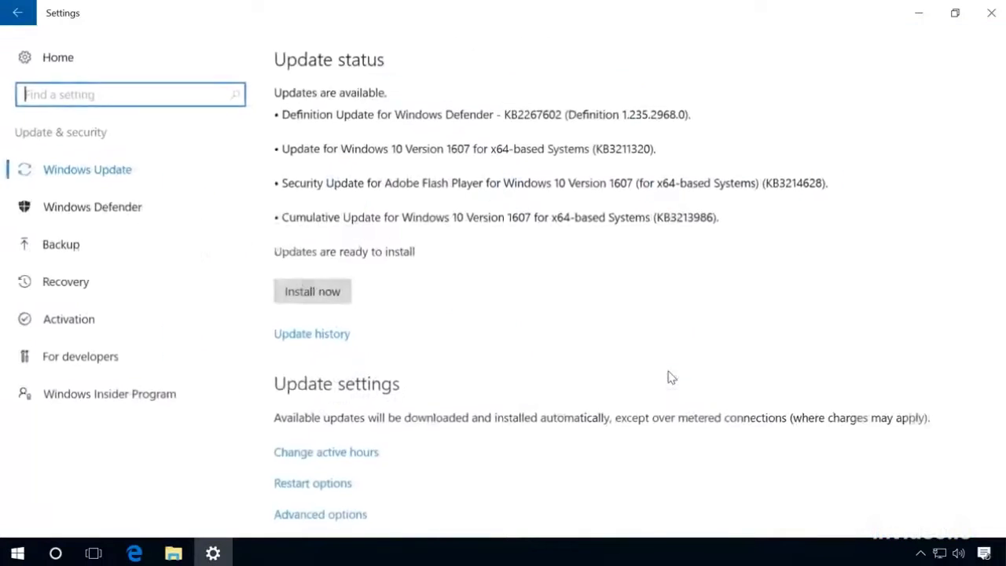
{"action": "left_click", "coordinate": [41, 249]}
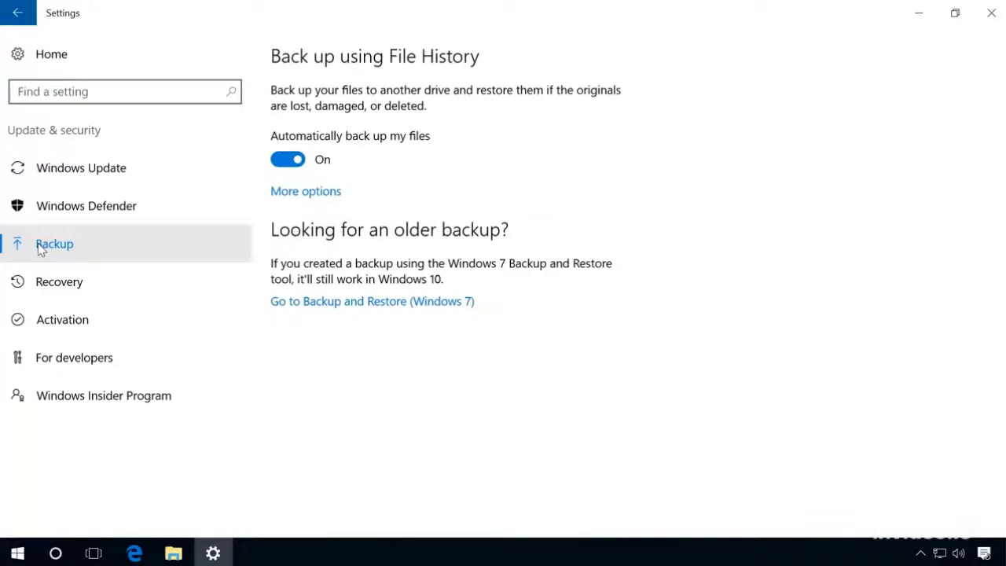
{"action": "left_click", "coordinate": [305, 194]}
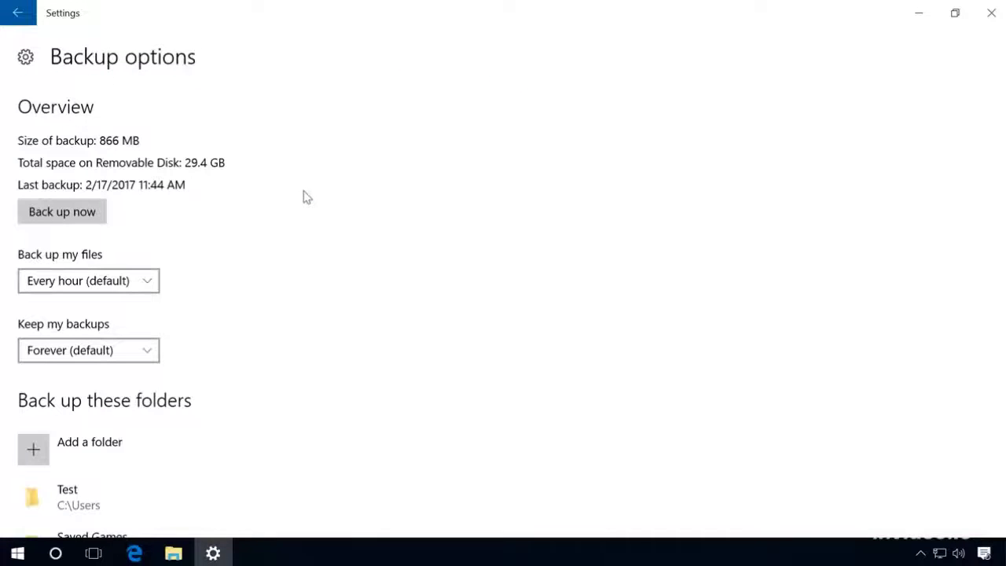
{"action": "left_click_drag", "start_coordinate": [1004, 203], "coordinate": [1004, 508]}
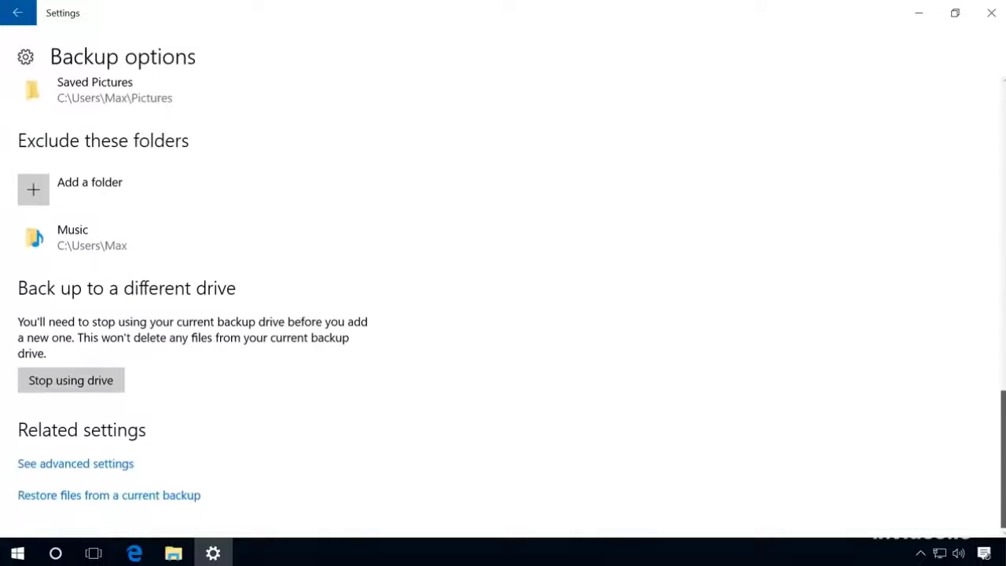
{"action": "left_click", "coordinate": [110, 497]}
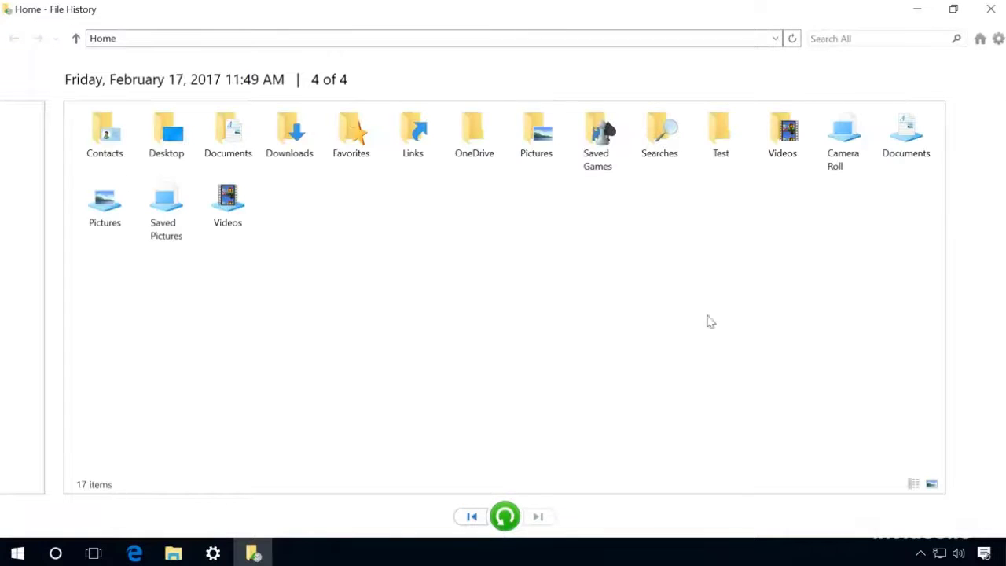
Step: Preview test-file.png in the backed-up Test folder, browsing back through its older versions and forward to the latest
{"action": "double_click", "coordinate": [722, 132]}
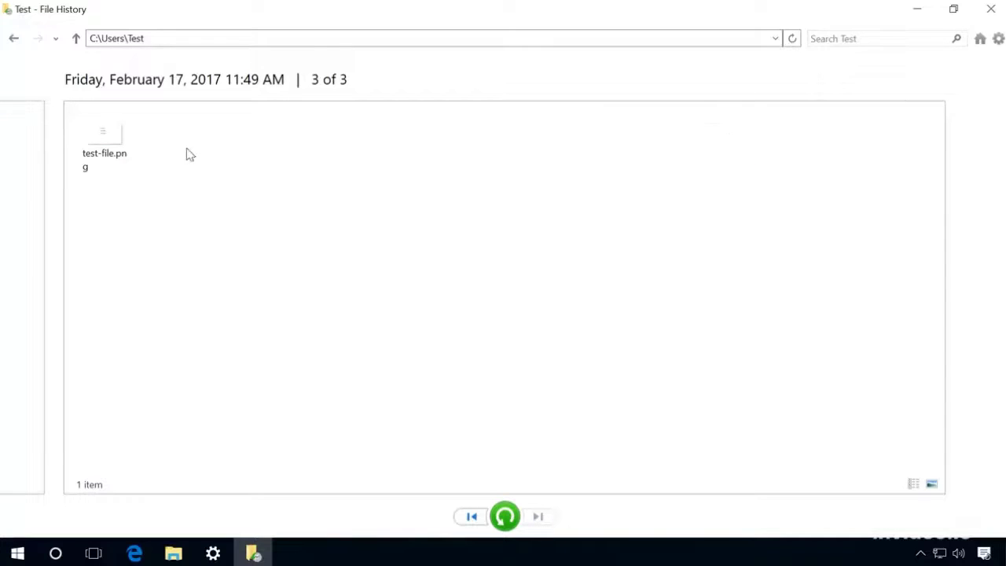
{"action": "left_click", "coordinate": [108, 156]}
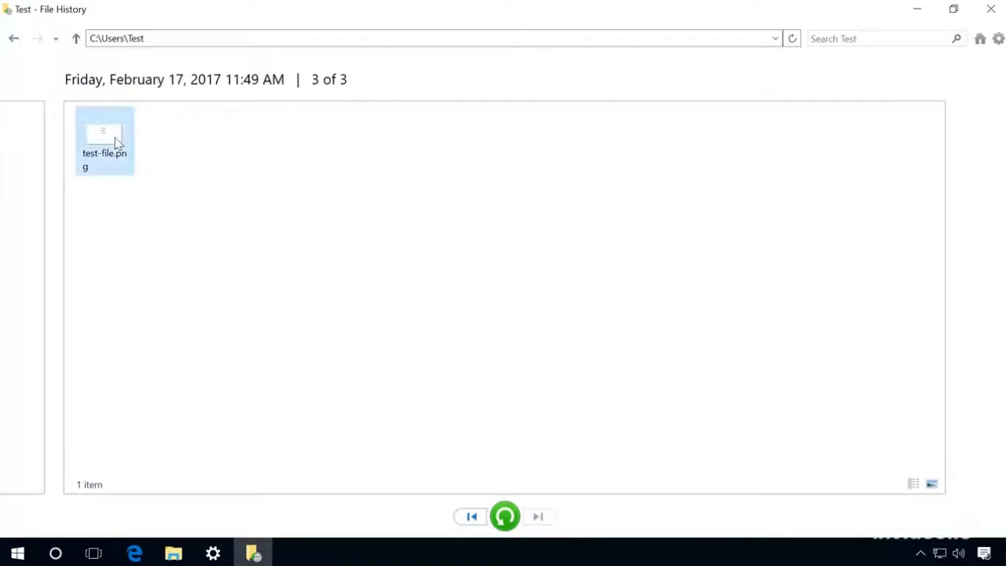
{"action": "double_click", "coordinate": [114, 140]}
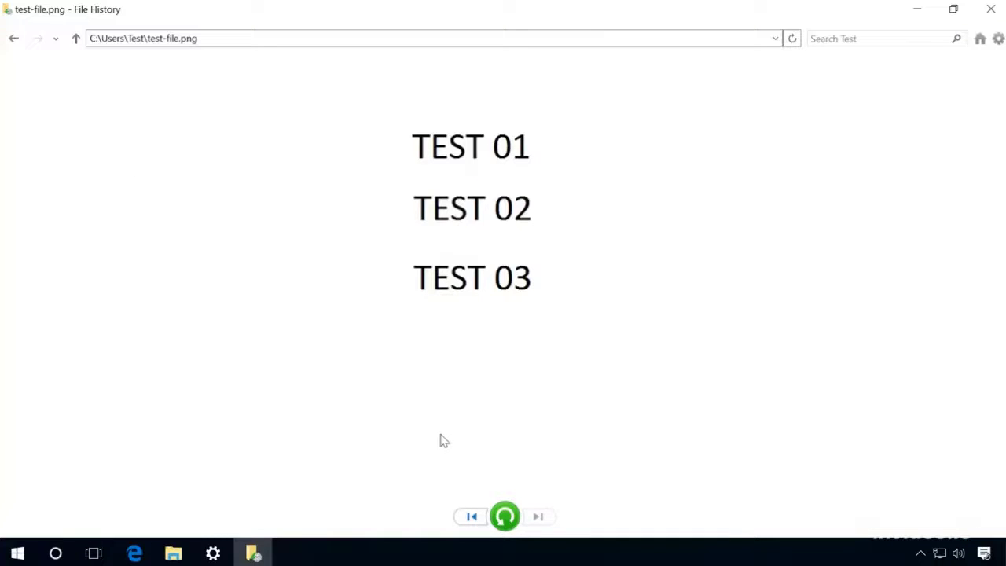
{"action": "left_click", "coordinate": [471, 518]}
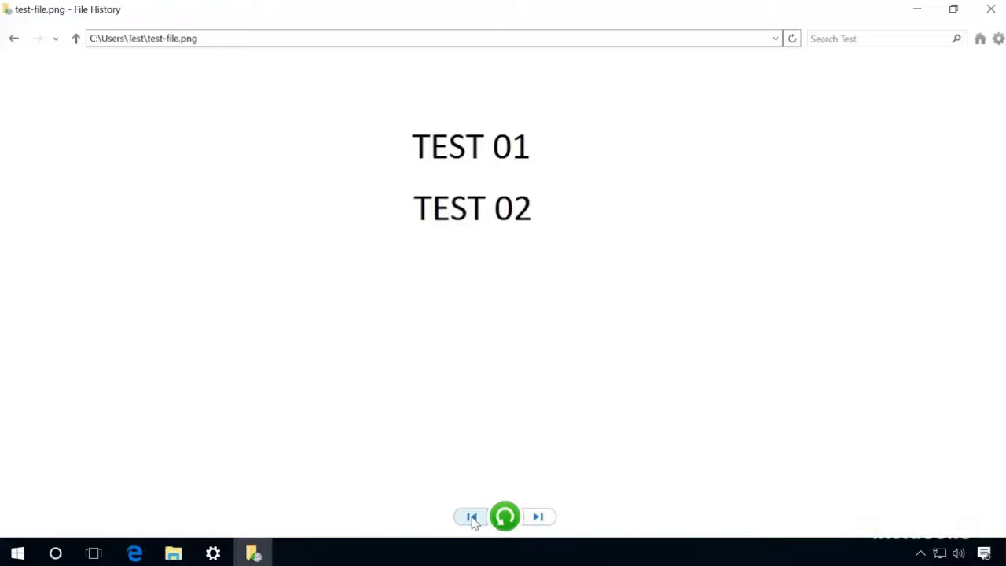
{"action": "left_click", "coordinate": [471, 517]}
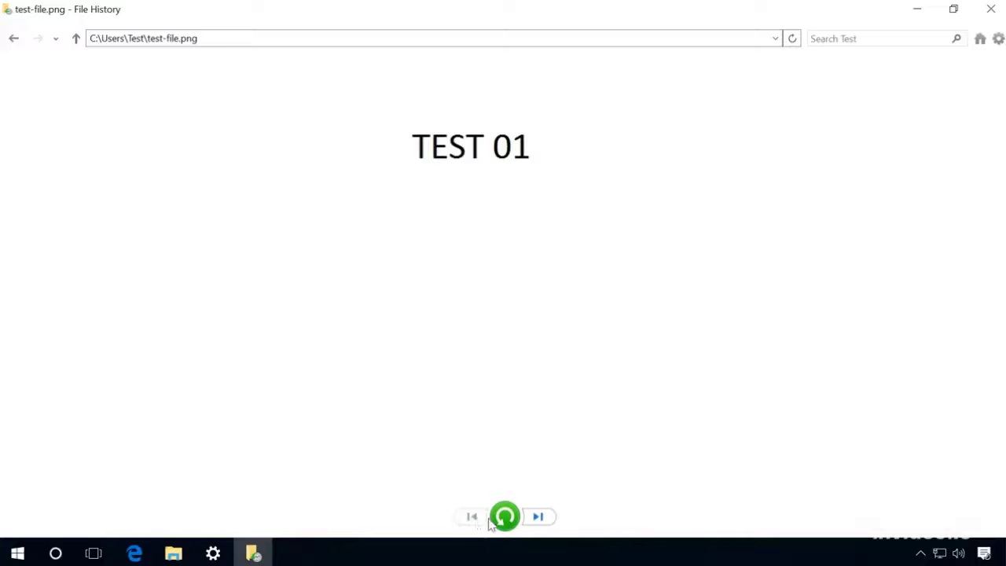
{"action": "left_click", "coordinate": [537, 517]}
{"action": "left_click", "coordinate": [538, 517]}
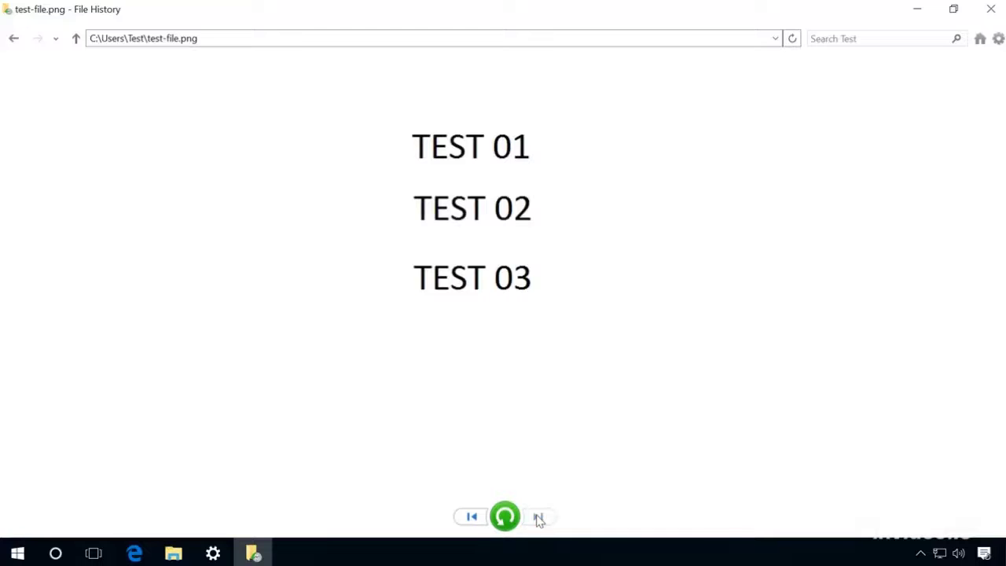
Step: Return to the File History Home level and restore the Test folder to its original location with administrator permission
{"action": "left_click", "coordinate": [77, 39]}
{"action": "left_click", "coordinate": [77, 39]}
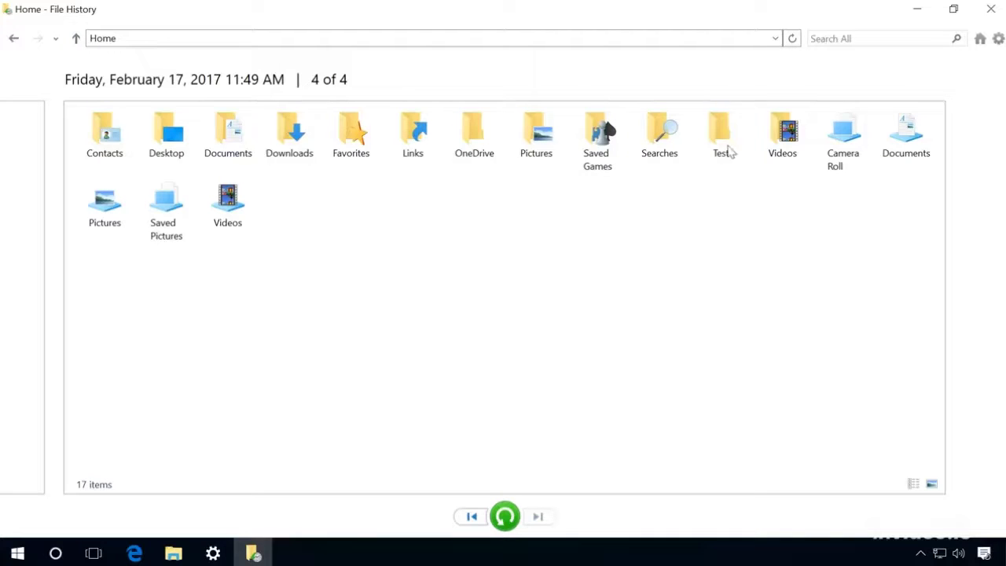
{"action": "left_click", "coordinate": [727, 138]}
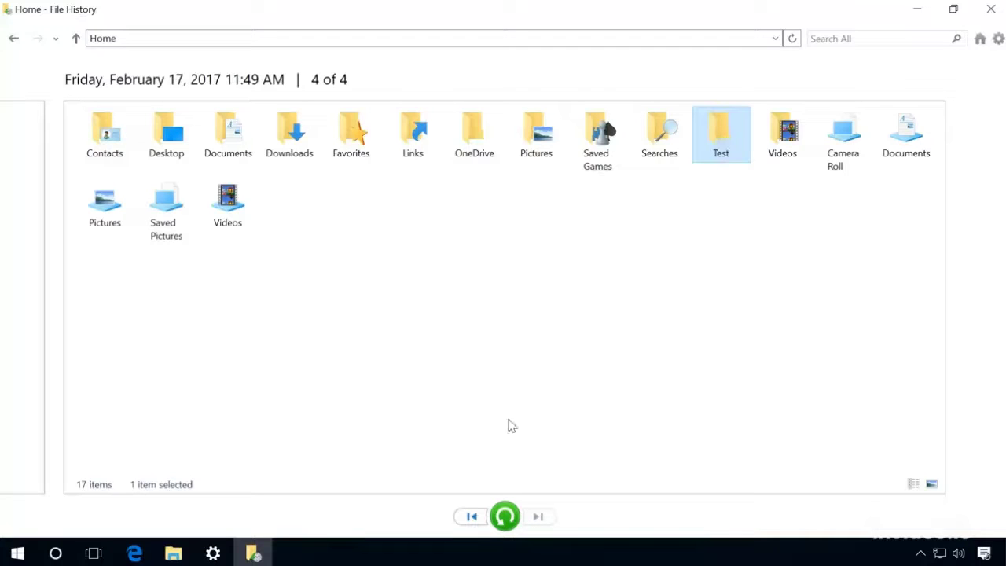
{"action": "left_click", "coordinate": [504, 519]}
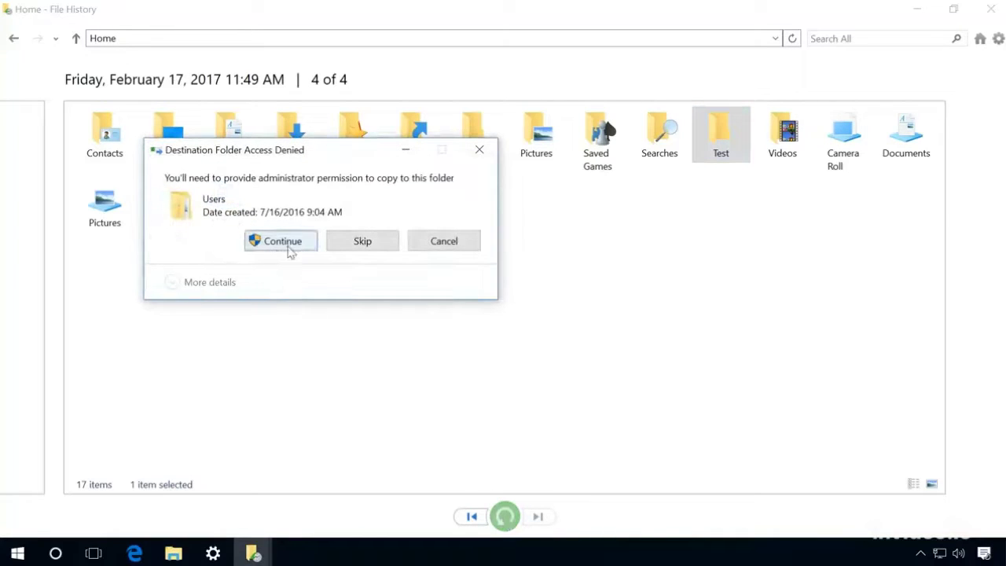
{"action": "left_click", "coordinate": [282, 241]}
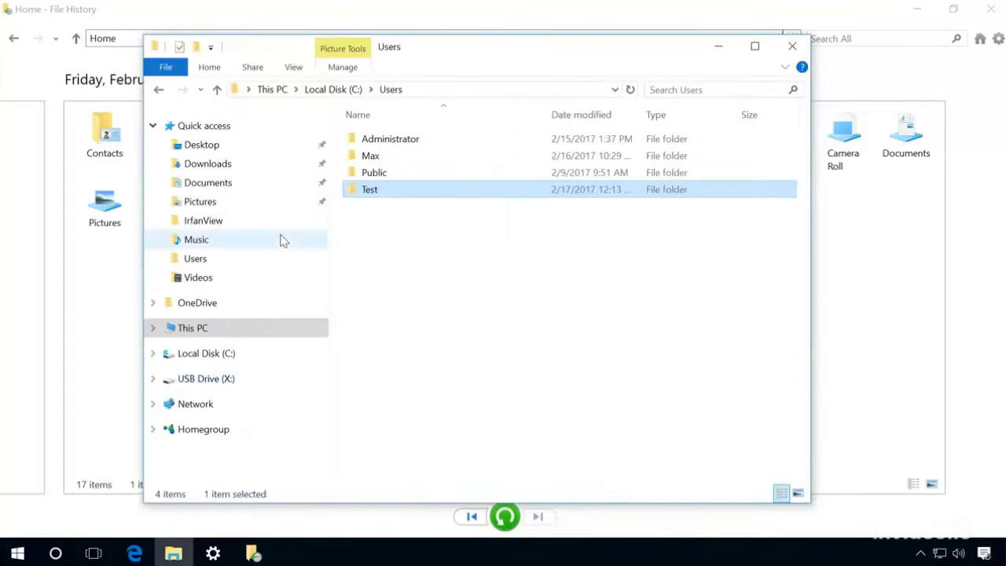
Step: Open test-file.png from the restored Test folder to check its contents, and close the image viewer
{"action": "double_click", "coordinate": [375, 197]}
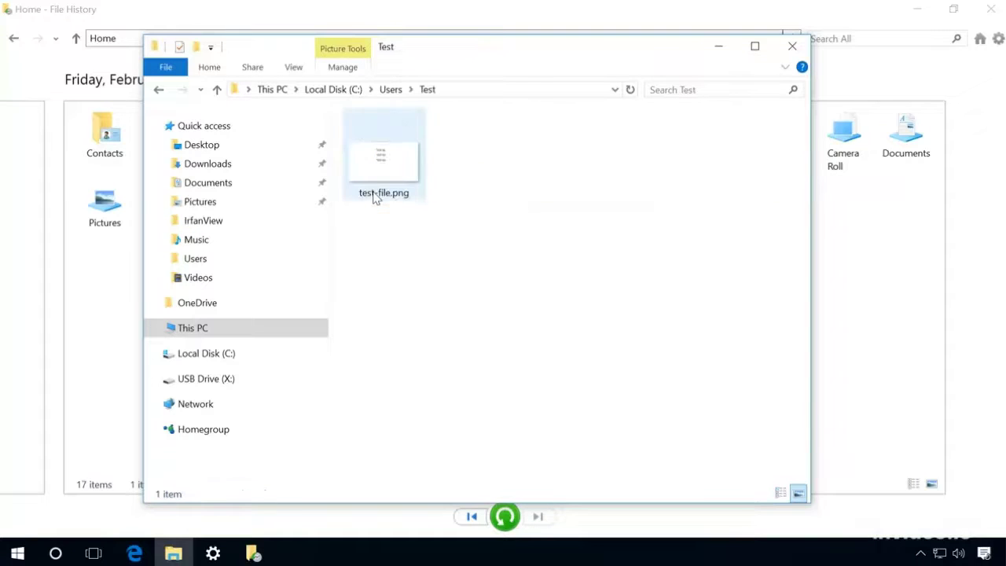
{"action": "double_click", "coordinate": [384, 162]}
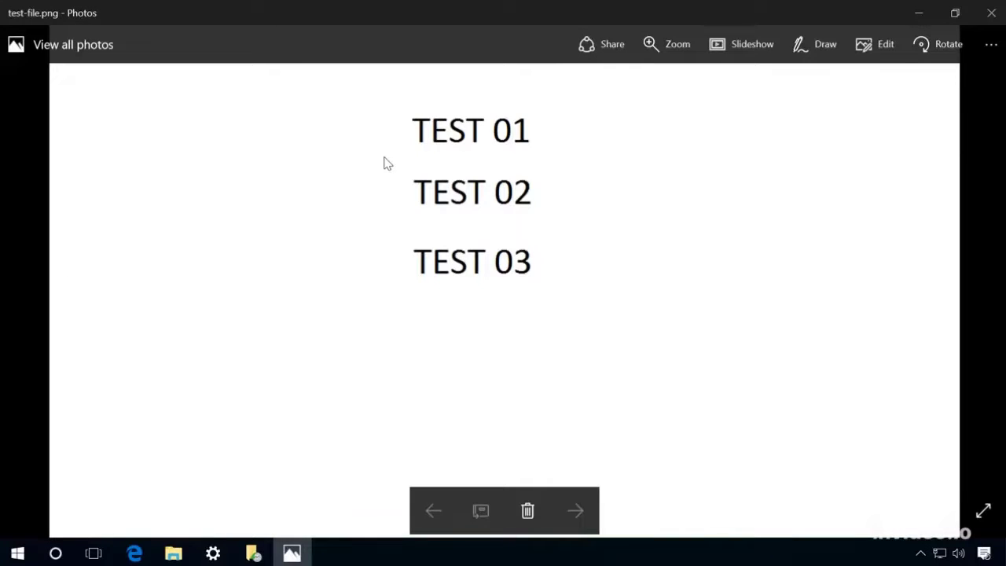
{"action": "left_click", "coordinate": [988, 16]}
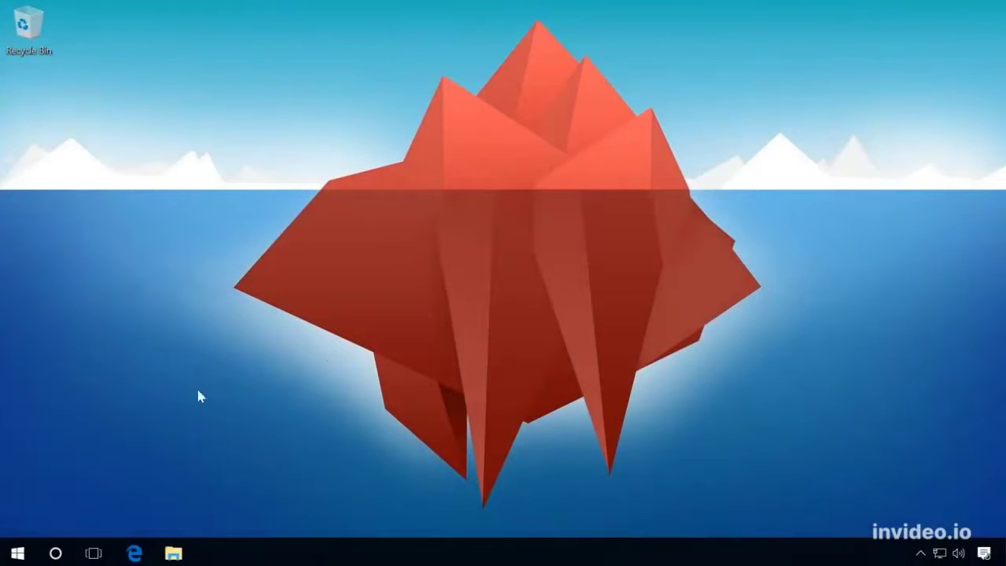
Step: Open File History in Control Panel and go to restoring personal files
{"action": "right_click", "coordinate": [22, 554]}
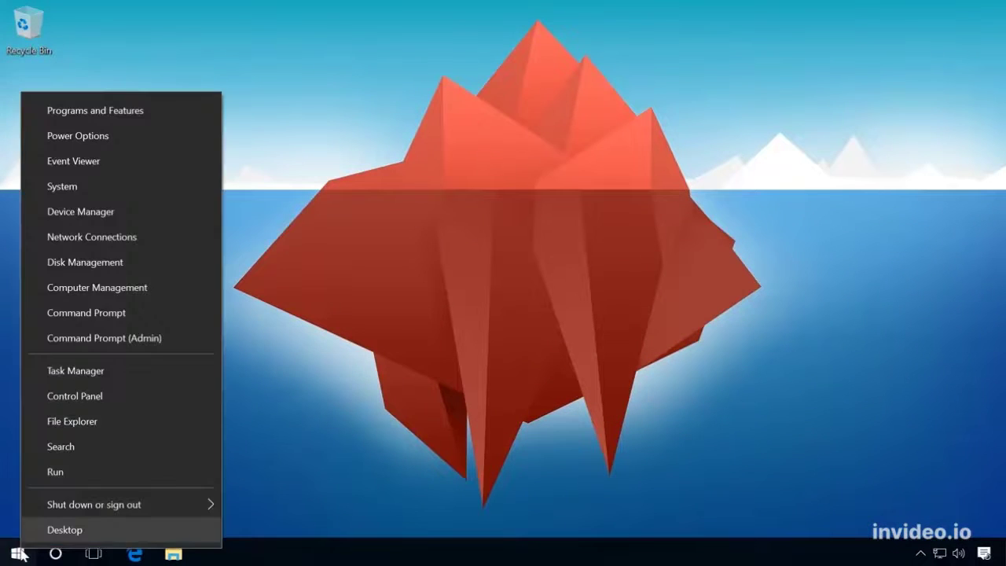
{"action": "left_click", "coordinate": [105, 398]}
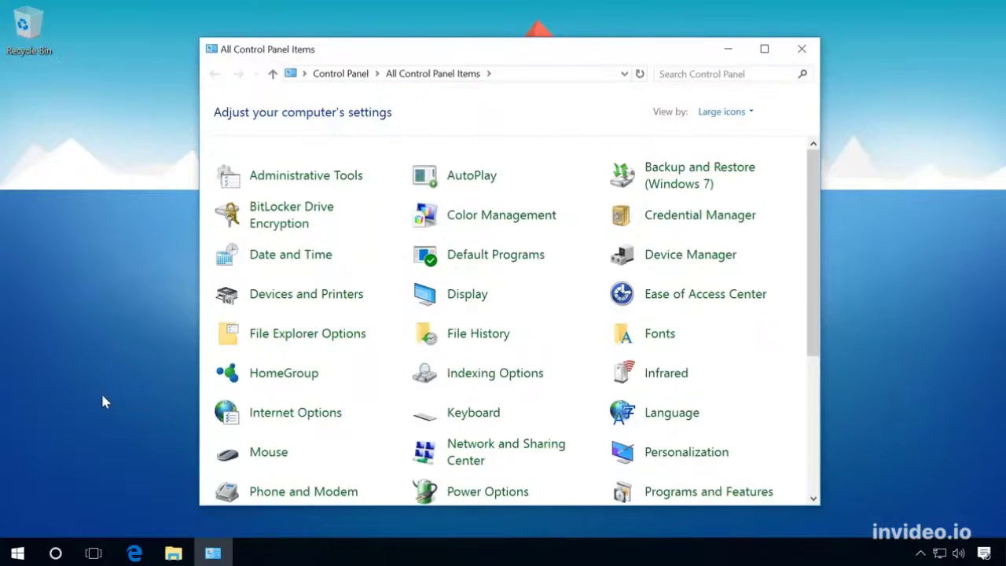
{"action": "left_click", "coordinate": [467, 336]}
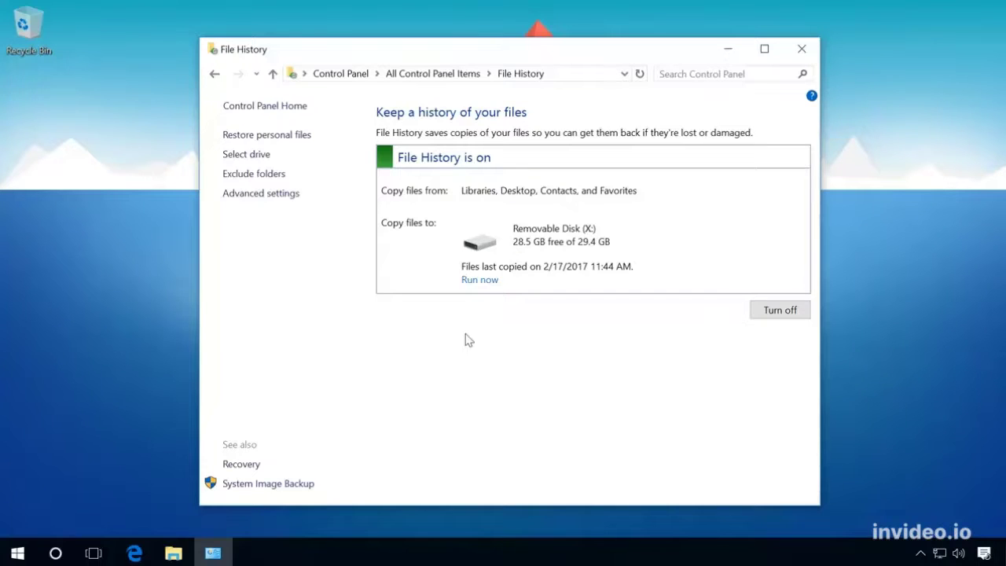
{"action": "left_click", "coordinate": [282, 135]}
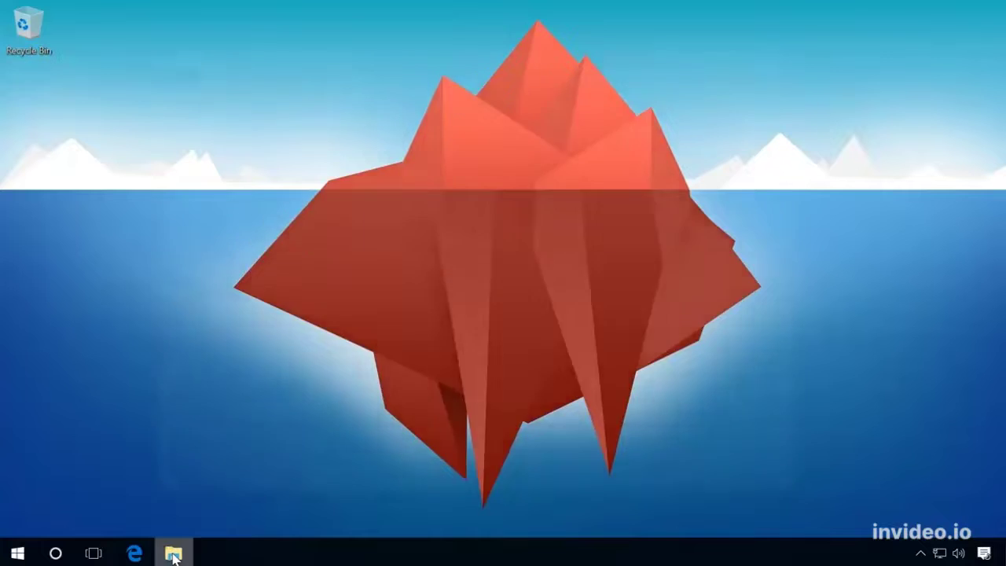
Step: From C:\Users\Test in File Explorer, open the folder's File History and go up to the Home level
{"action": "left_click", "coordinate": [174, 553]}
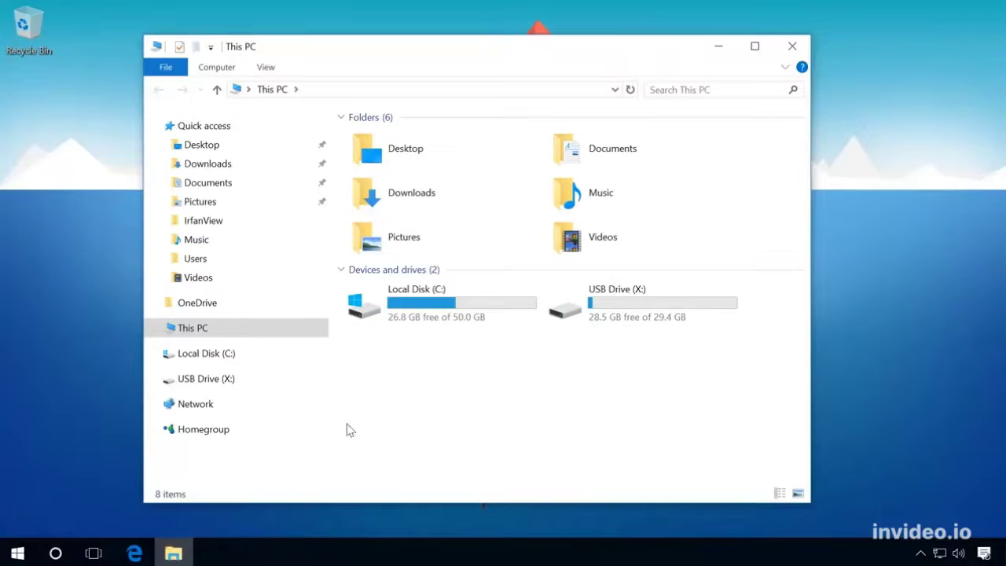
{"action": "double_click", "coordinate": [387, 313]}
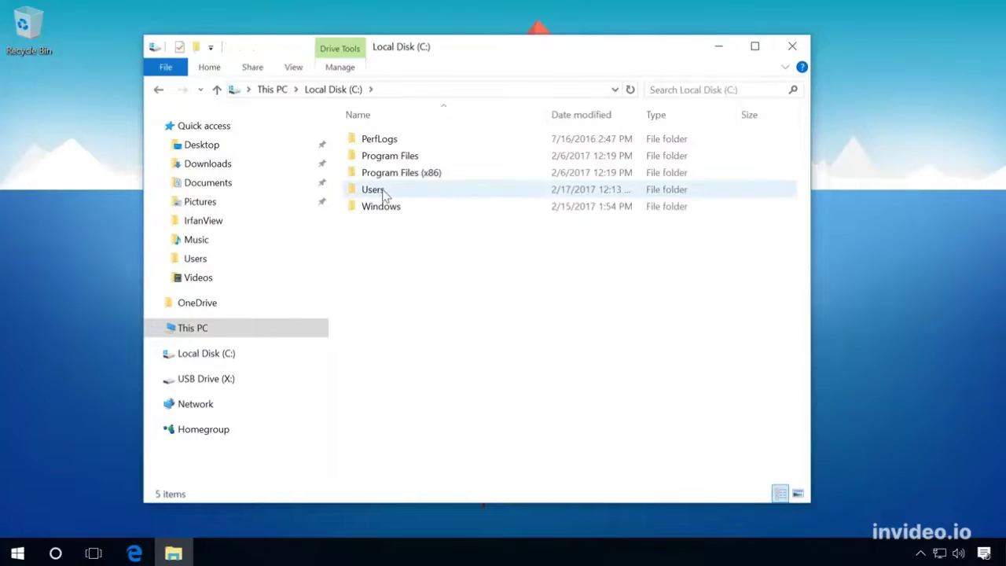
{"action": "double_click", "coordinate": [384, 193]}
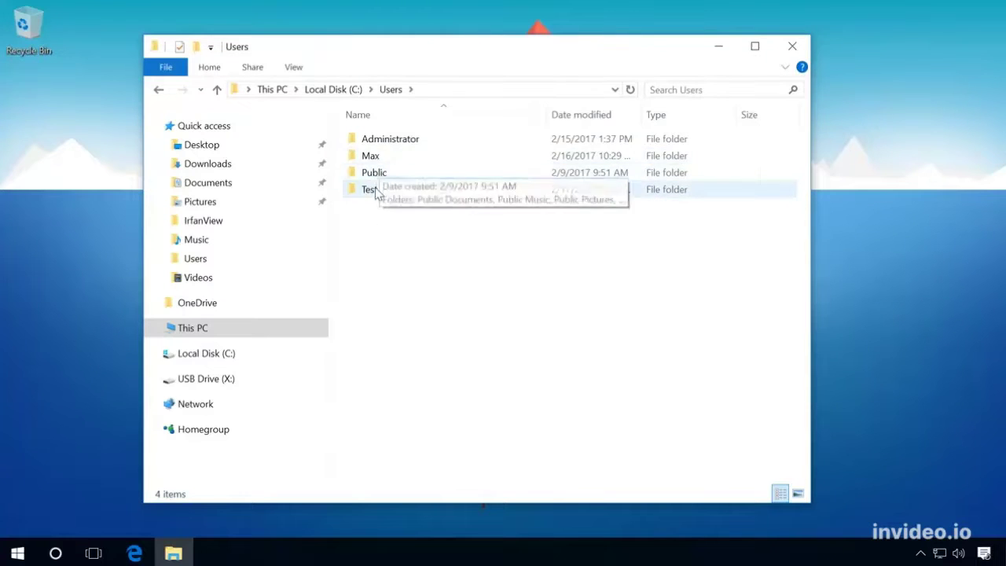
{"action": "double_click", "coordinate": [372, 190]}
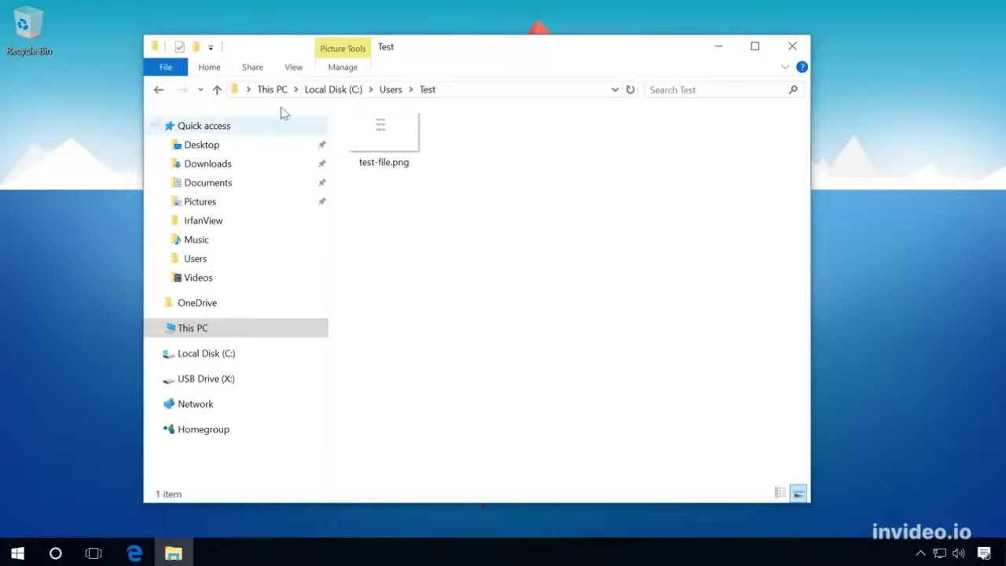
{"action": "left_click", "coordinate": [210, 67]}
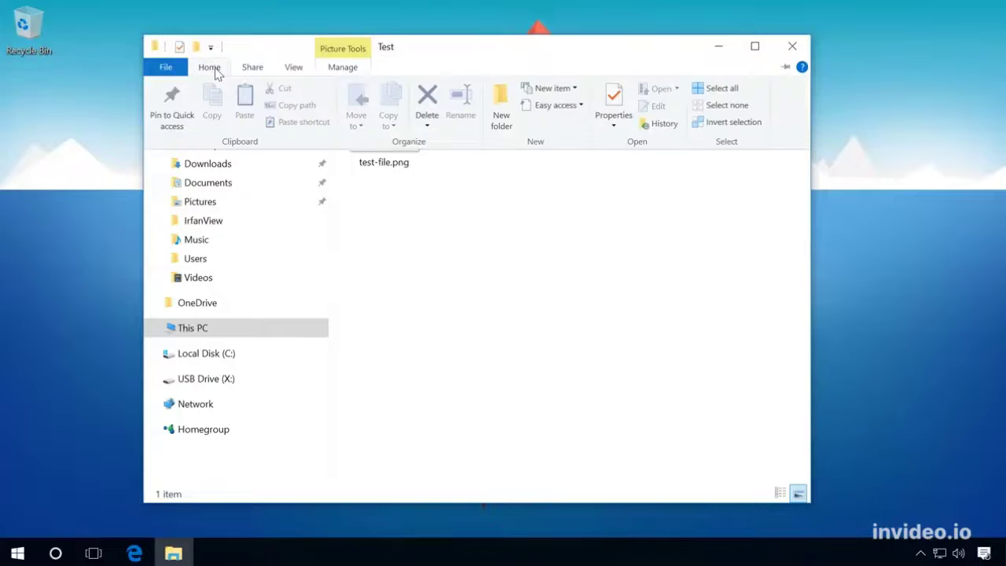
{"action": "left_click", "coordinate": [654, 125]}
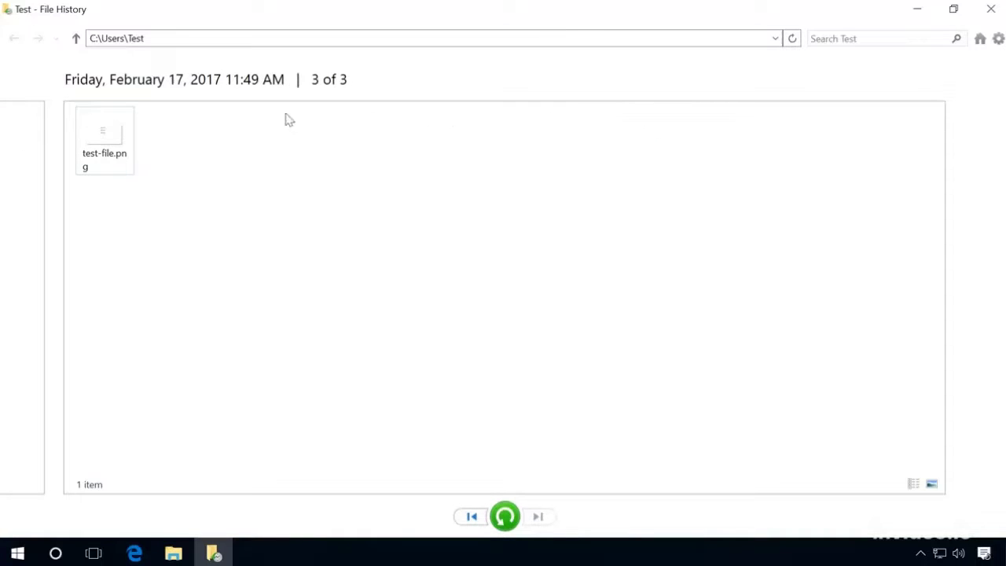
{"action": "left_click", "coordinate": [77, 39]}
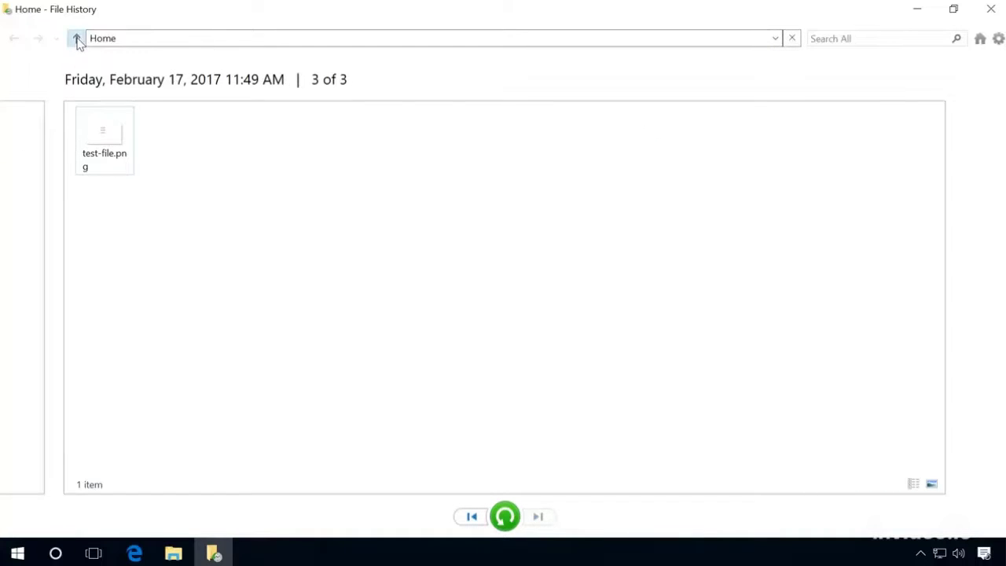